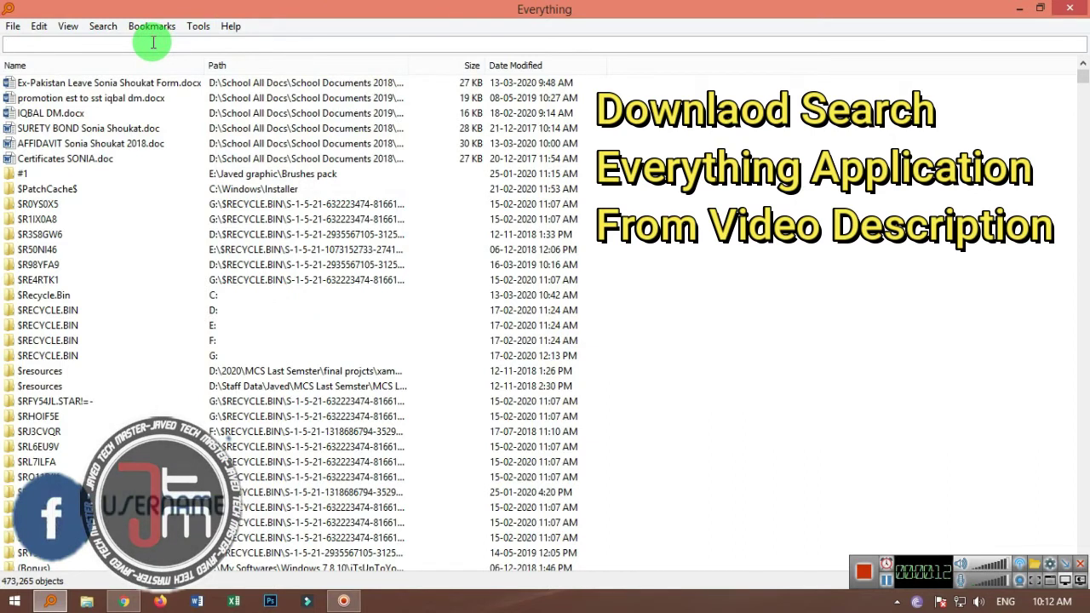
Step: Search all files for ".doc", and replace the search term with ".jpg" to list images
{"action": "type", "text": ".doc"}
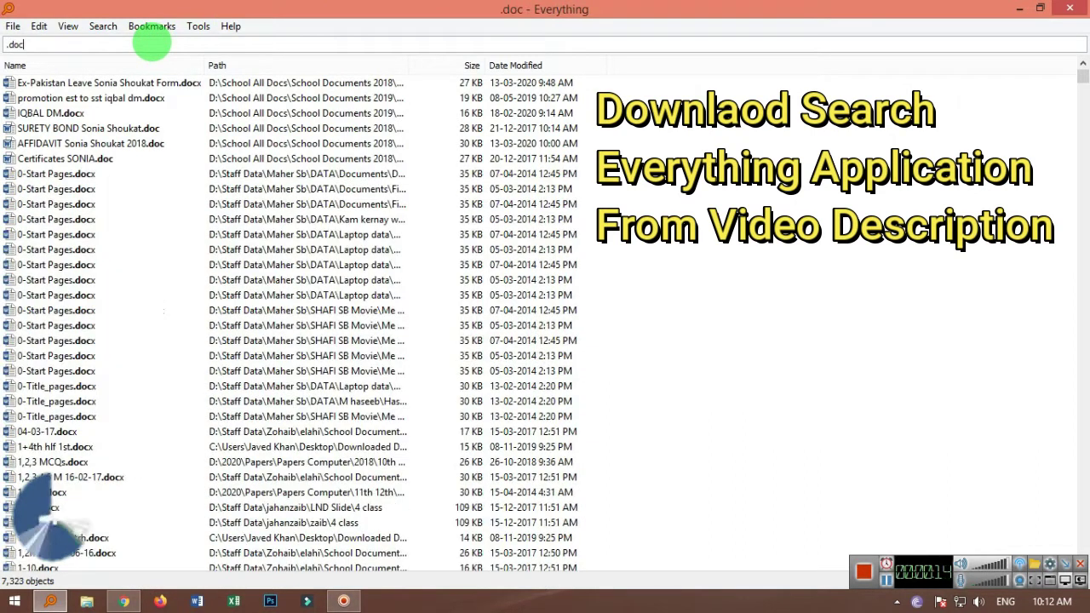
{"action": "key", "text": "BackSpace"}
{"action": "key", "text": "BackSpace"}
{"action": "key", "text": "BackSpace"}
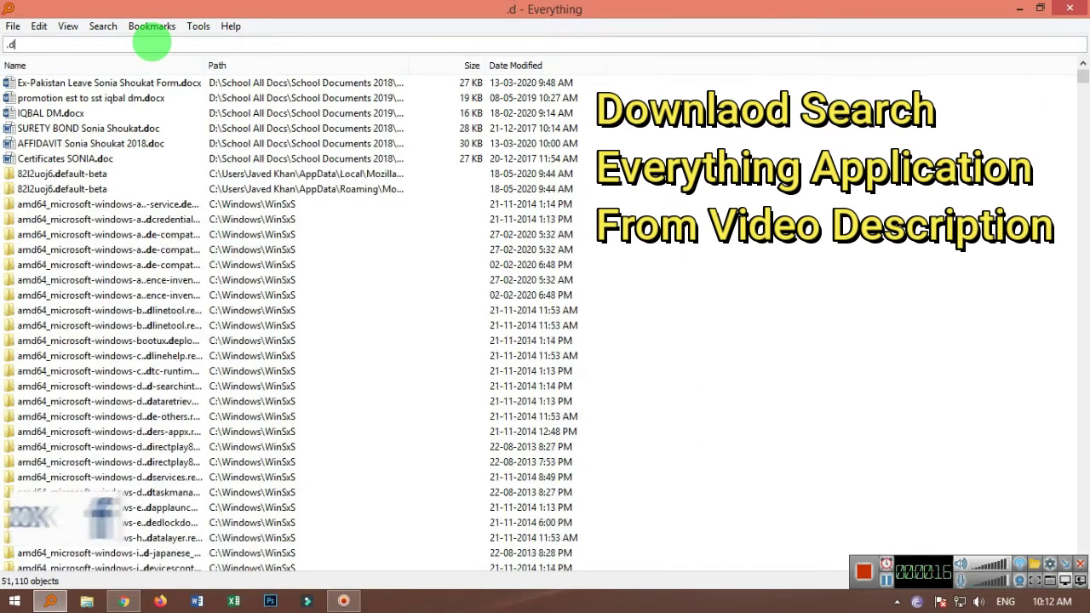
{"action": "type", "text": "jpg"}
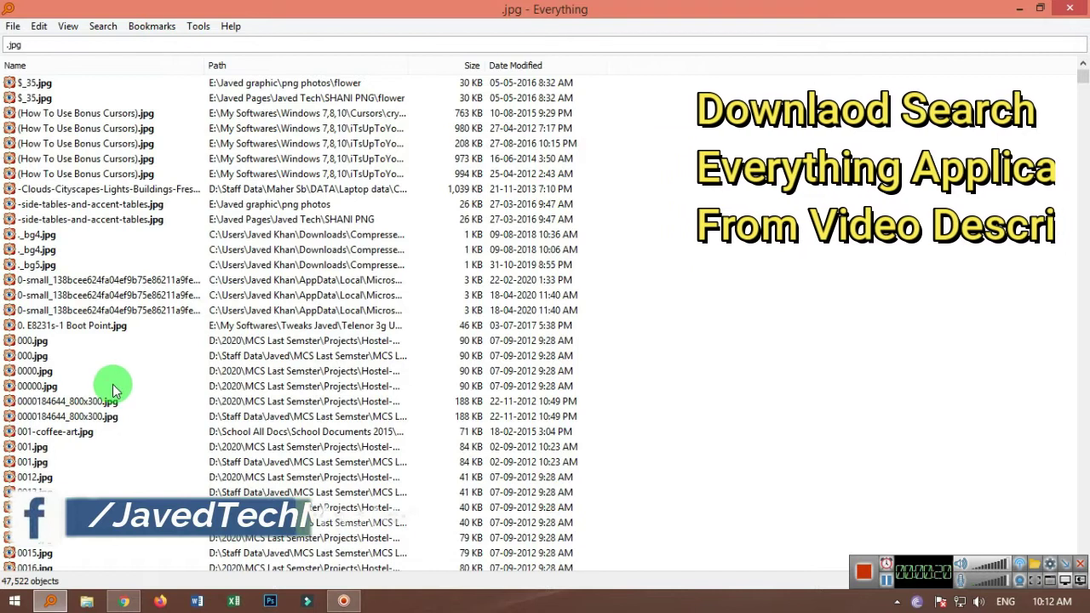
Step: Open the image 01.jpg from E:\Wallpapers\Windows 2018 in the search results and close it after viewing
{"action": "scroll", "coordinate": [111, 377], "scroll_direction": "down", "scroll_amount": 6}
{"action": "scroll", "coordinate": [114, 375], "scroll_direction": "down", "scroll_amount": 12}
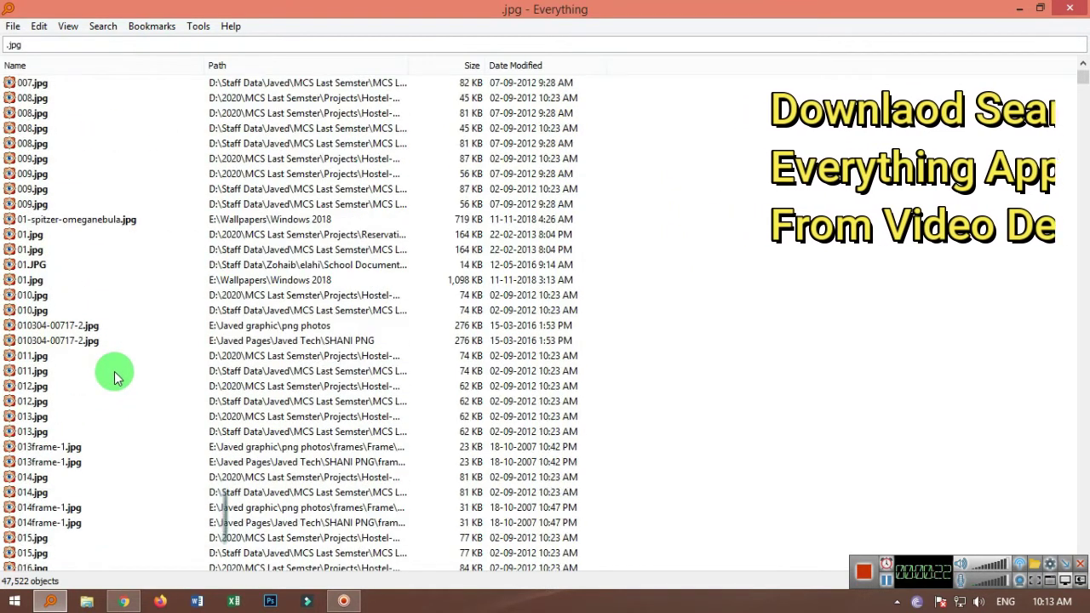
{"action": "left_click", "coordinate": [31, 282]}
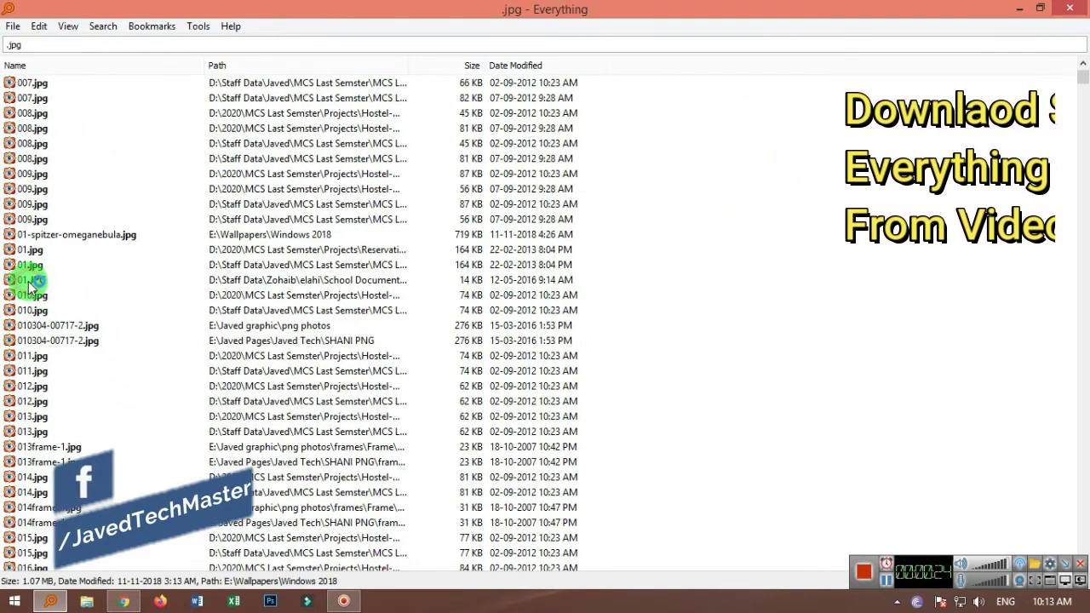
{"action": "double_click", "coordinate": [30, 283]}
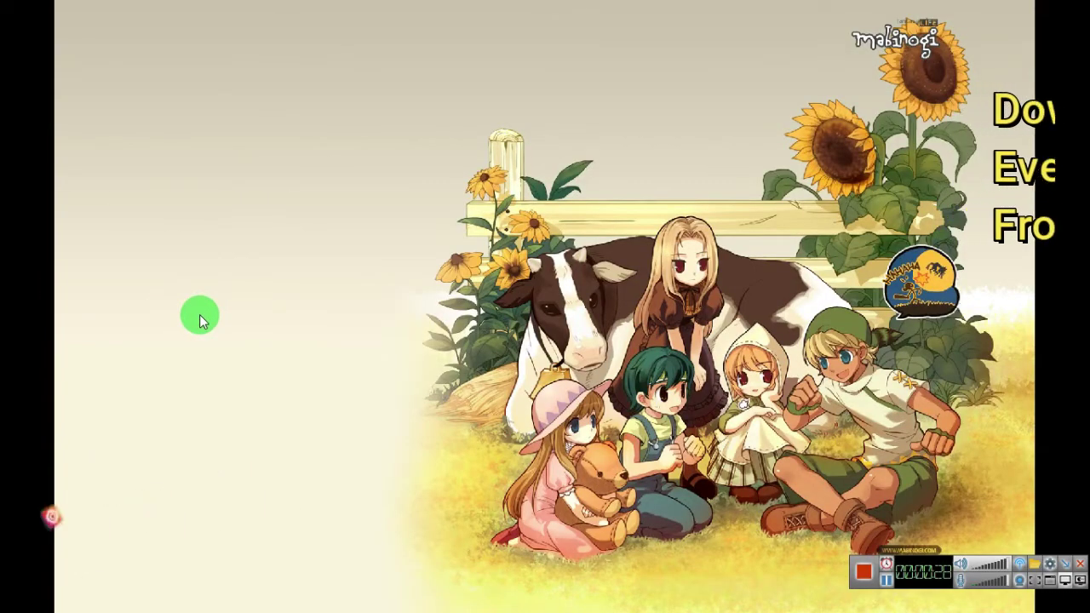
{"action": "key", "text": "Escape"}
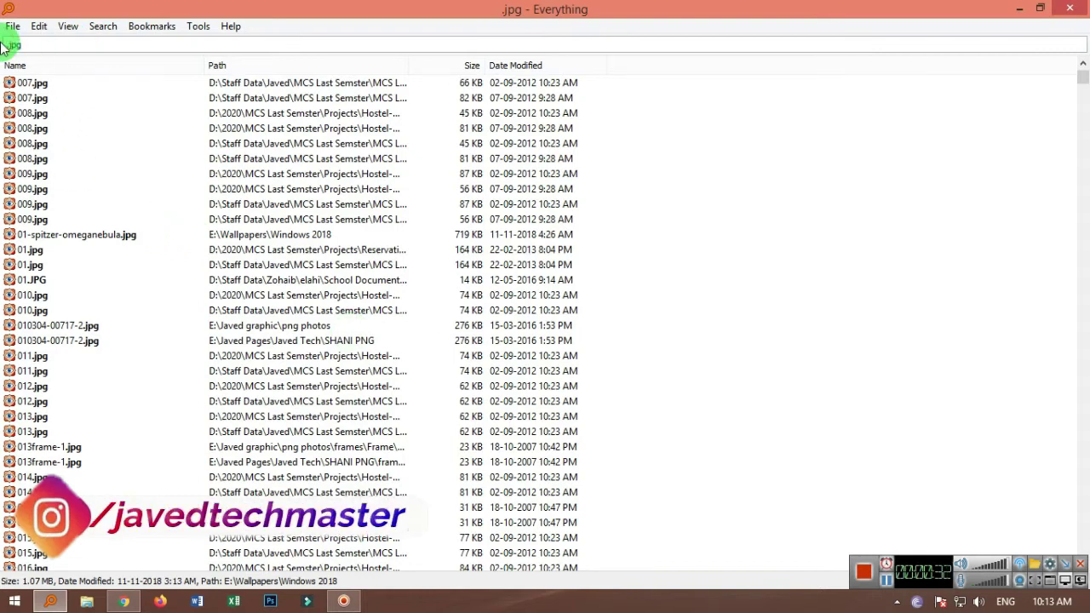
Step: Search for the computer owner's first name and display the results as large thumbnails
{"action": "type", "text": "jav"}
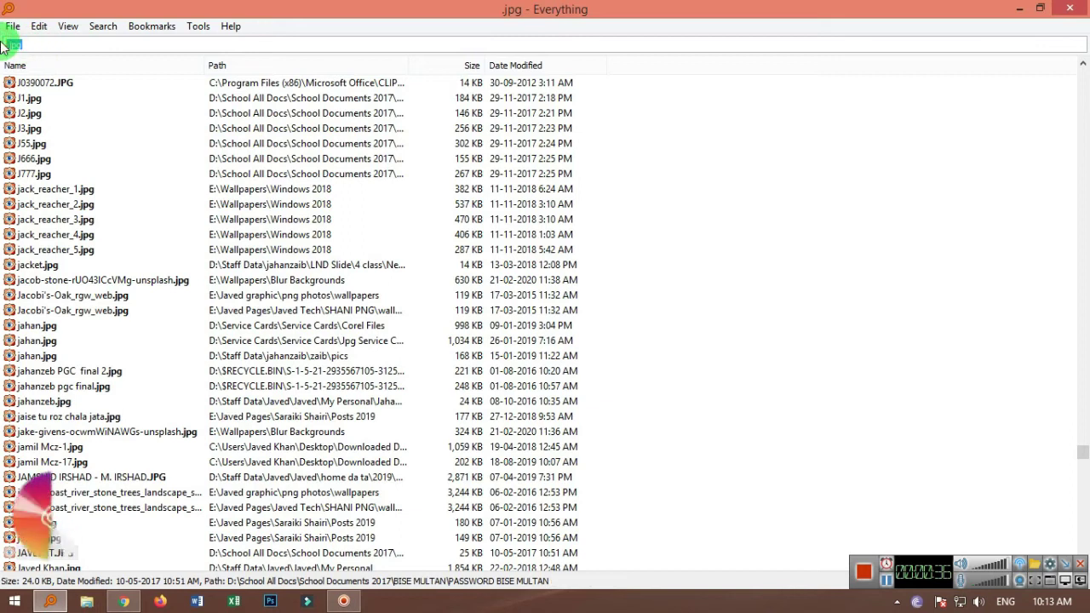
{"action": "type", "text": "javed"}
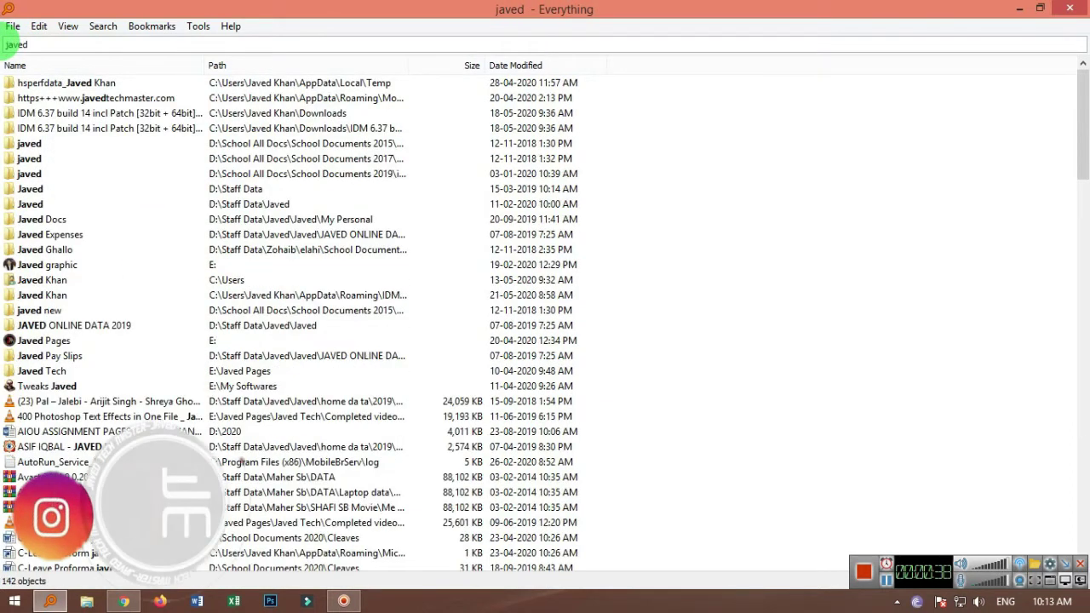
{"action": "left_click", "coordinate": [68, 25]}
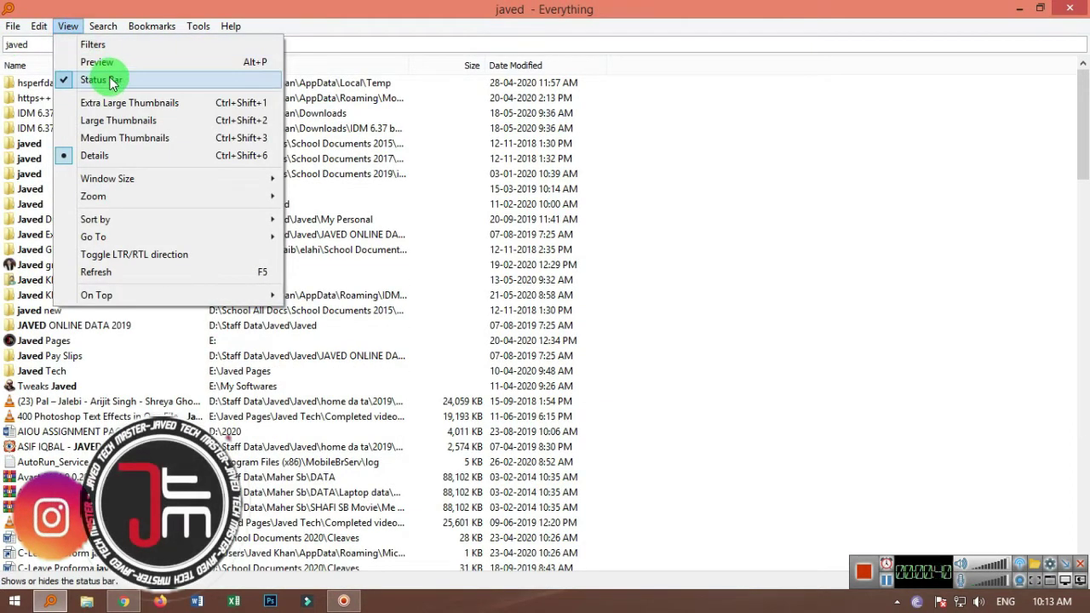
{"action": "left_click", "coordinate": [124, 121]}
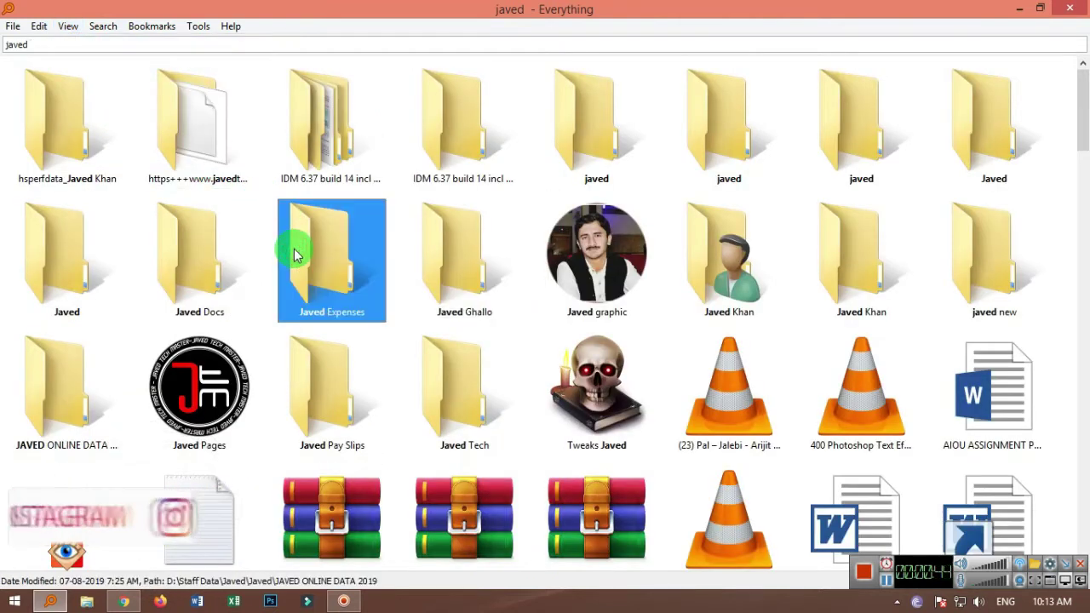
{"action": "scroll", "coordinate": [294, 254], "scroll_direction": "down", "scroll_amount": 10}
{"action": "scroll", "coordinate": [294, 254], "scroll_direction": "up", "scroll_amount": 10}
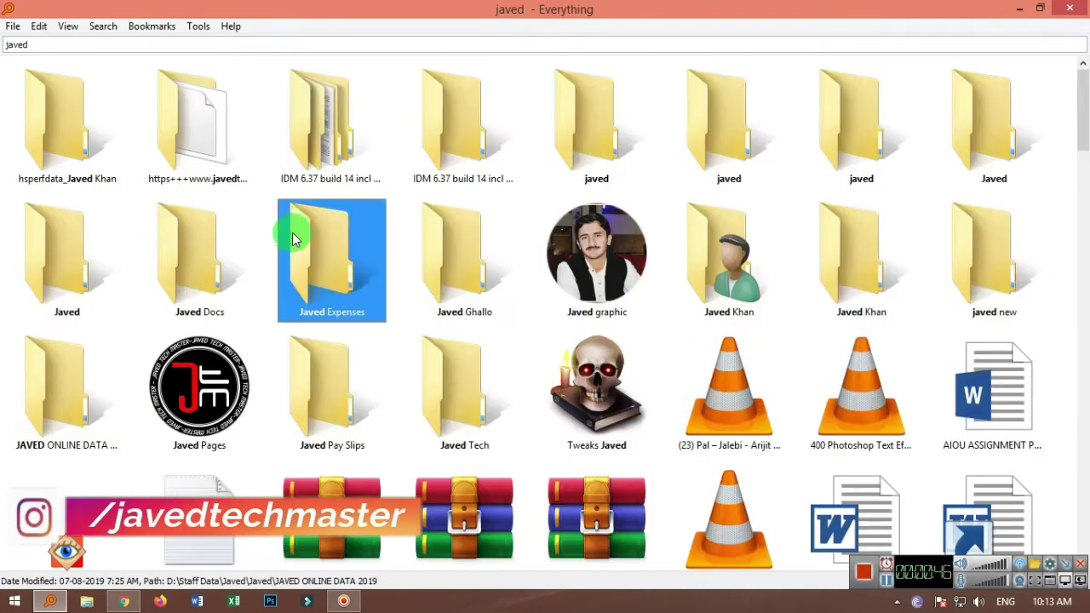
Step: Replace the search term with "school docume" to find the school document folders
{"action": "left_click_drag", "start_coordinate": [74, 44], "coordinate": [2, 44]}
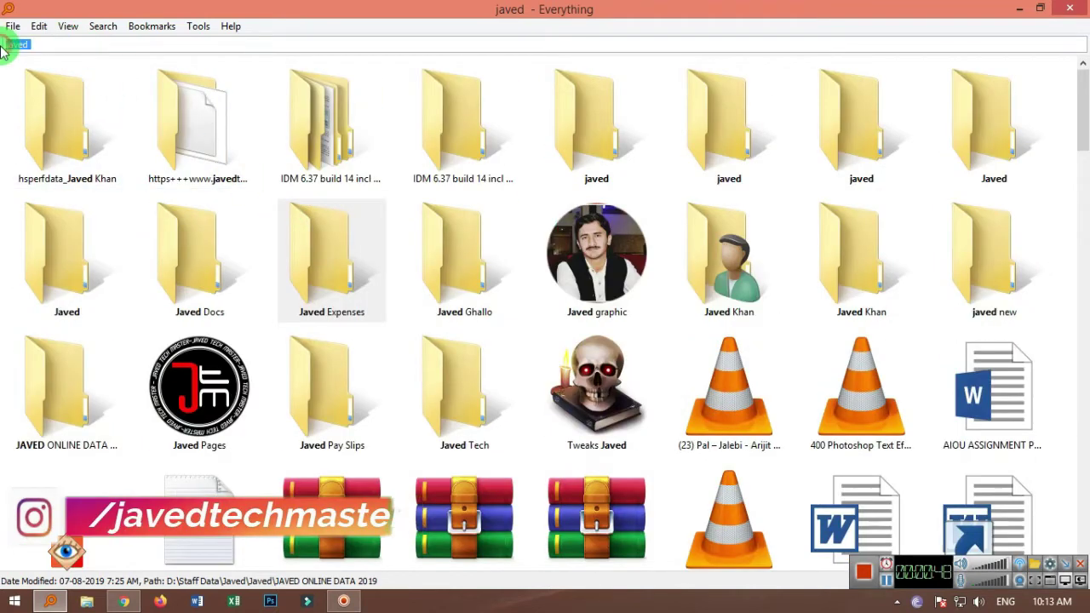
{"action": "key", "text": "BackSpace"}
{"action": "type", "text": "scho"}
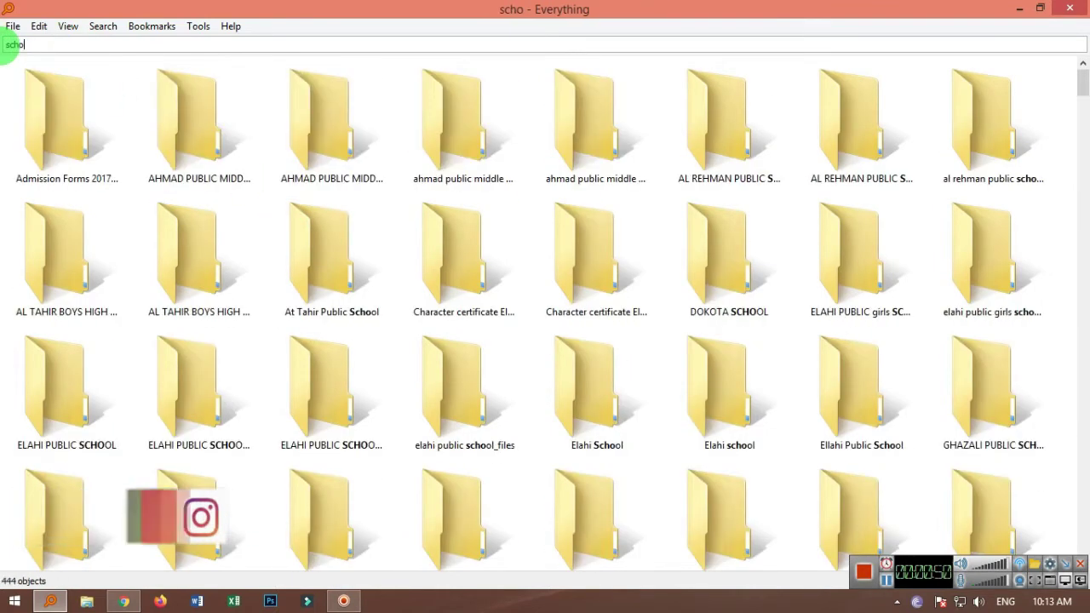
{"action": "type", "text": "ol documetns"}
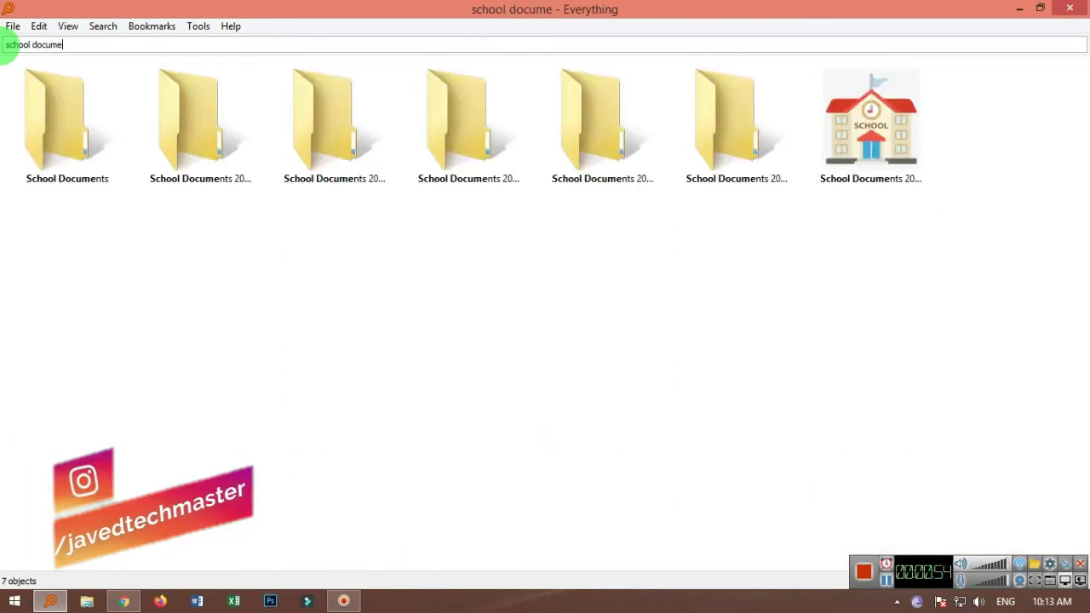
Step: Open the School Documents and School Documents 2015 folders from the results, close both, and switch the results to the Details view
{"action": "double_click", "coordinate": [205, 152]}
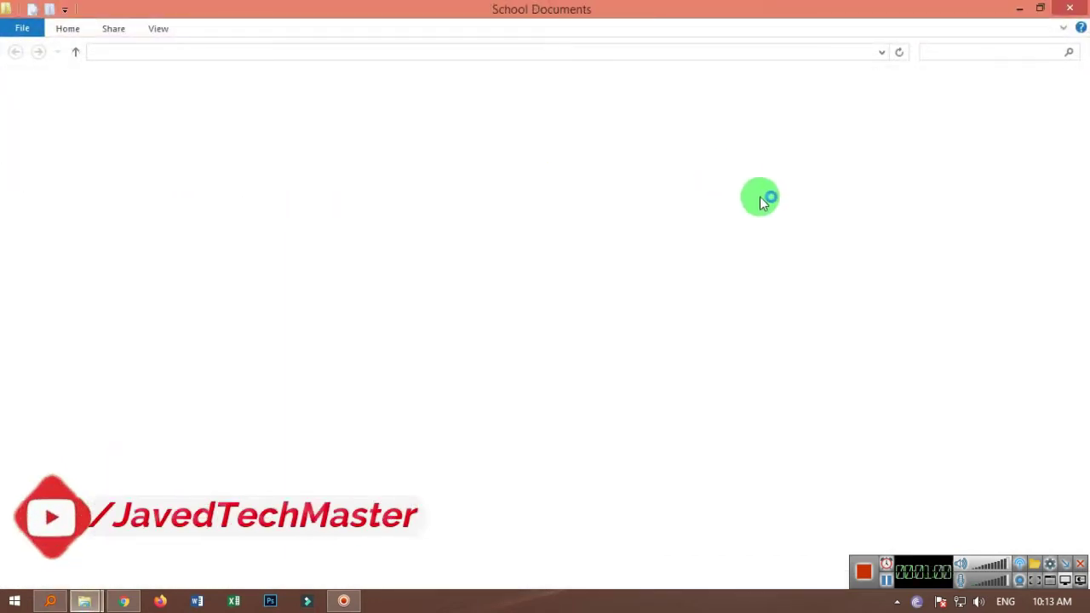
{"action": "left_click", "coordinate": [1075, 10]}
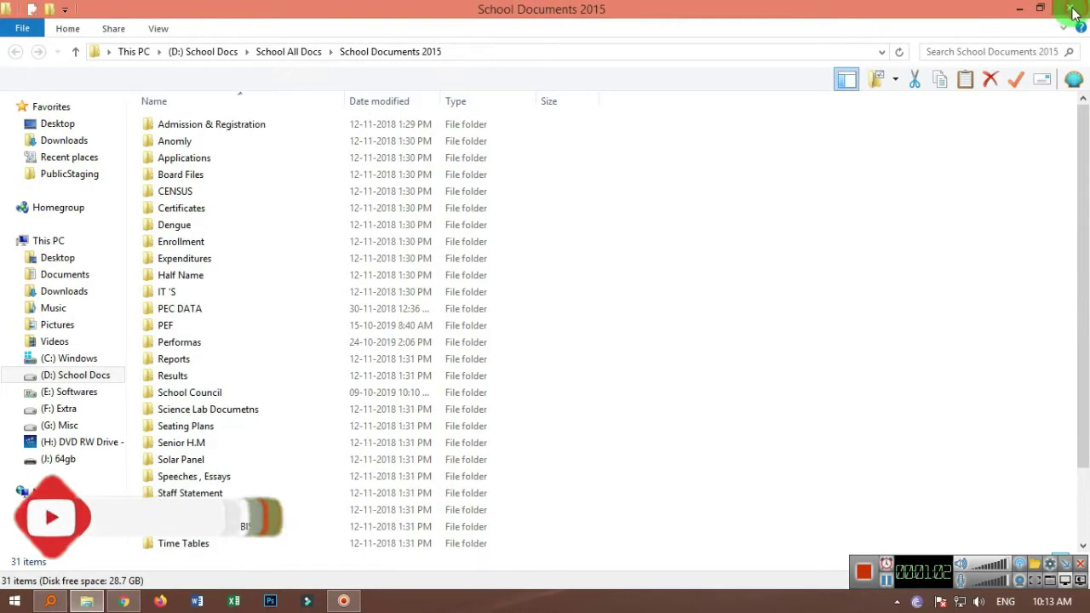
{"action": "left_click", "coordinate": [1070, 8]}
{"action": "left_click", "coordinate": [69, 25]}
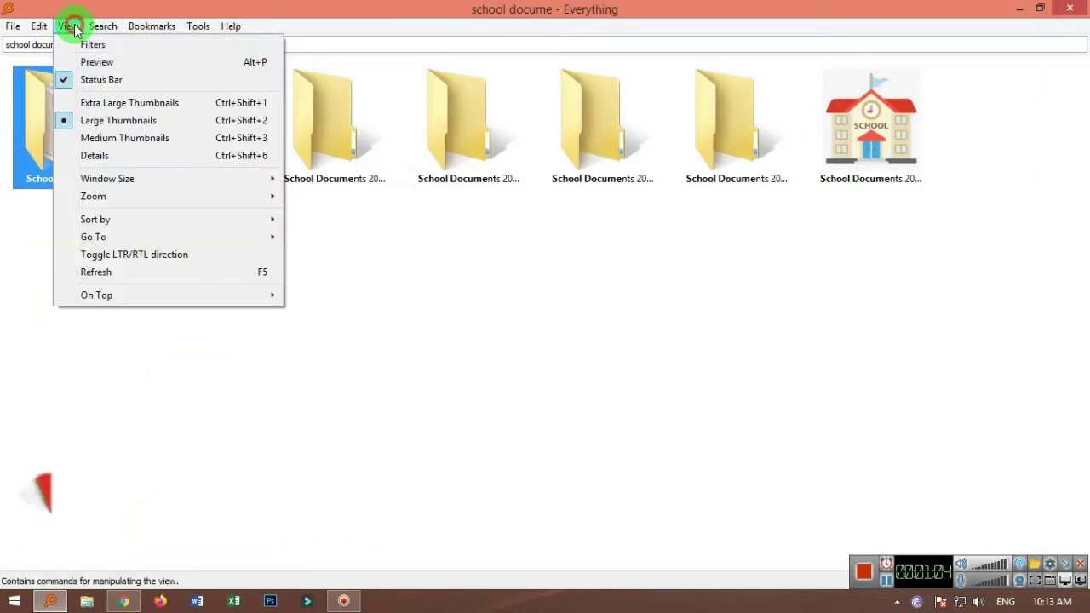
{"action": "left_click", "coordinate": [89, 157]}
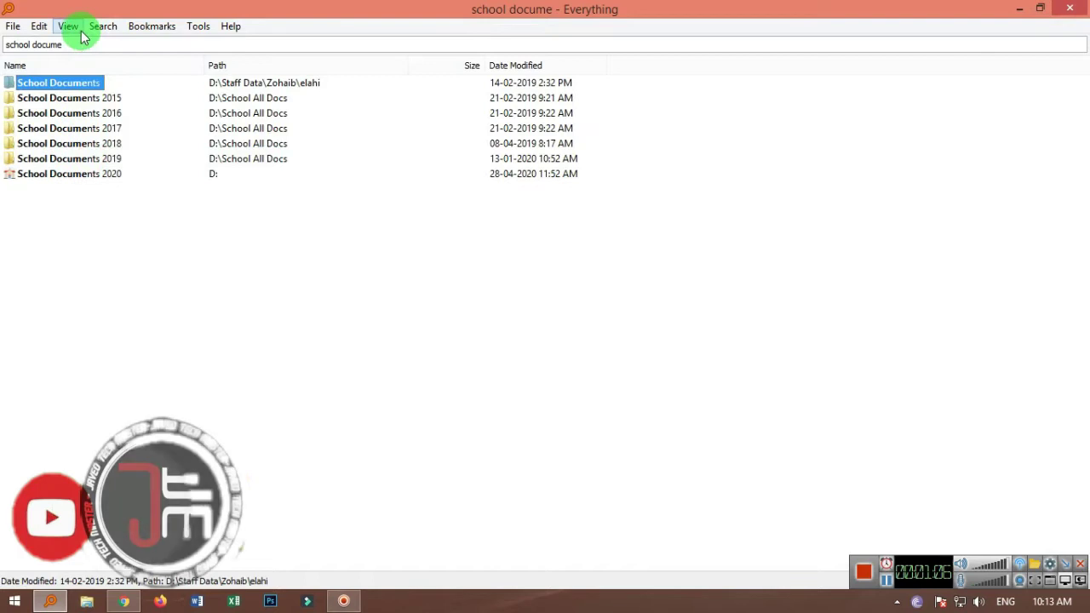
Step: Limit the search to pictures matching "school" and display the results as large thumbnails
{"action": "left_click", "coordinate": [100, 26]}
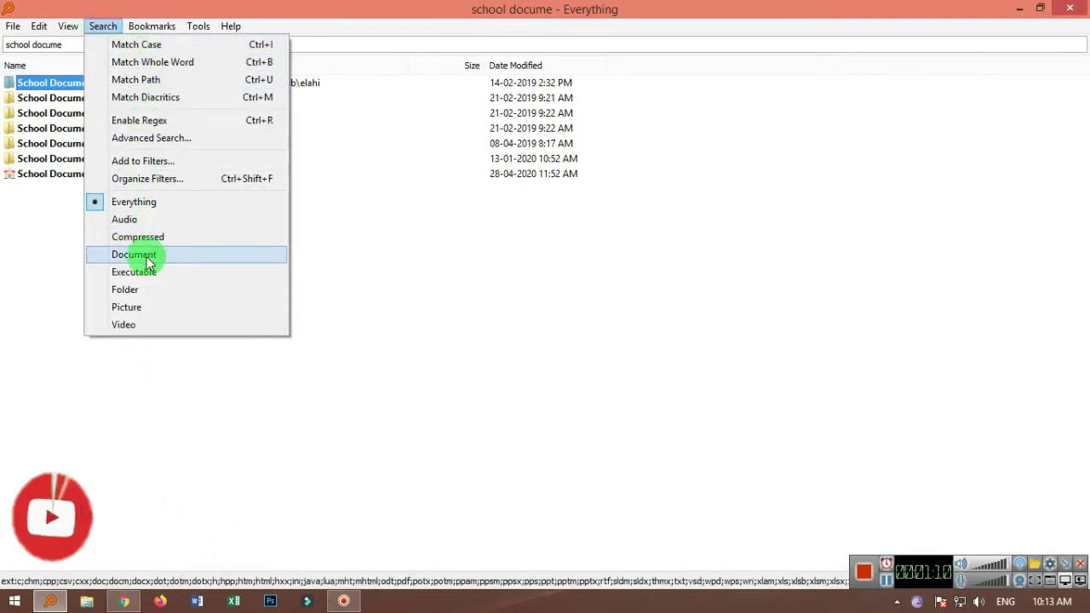
{"action": "left_click", "coordinate": [140, 311]}
{"action": "left_click", "coordinate": [71, 47]}
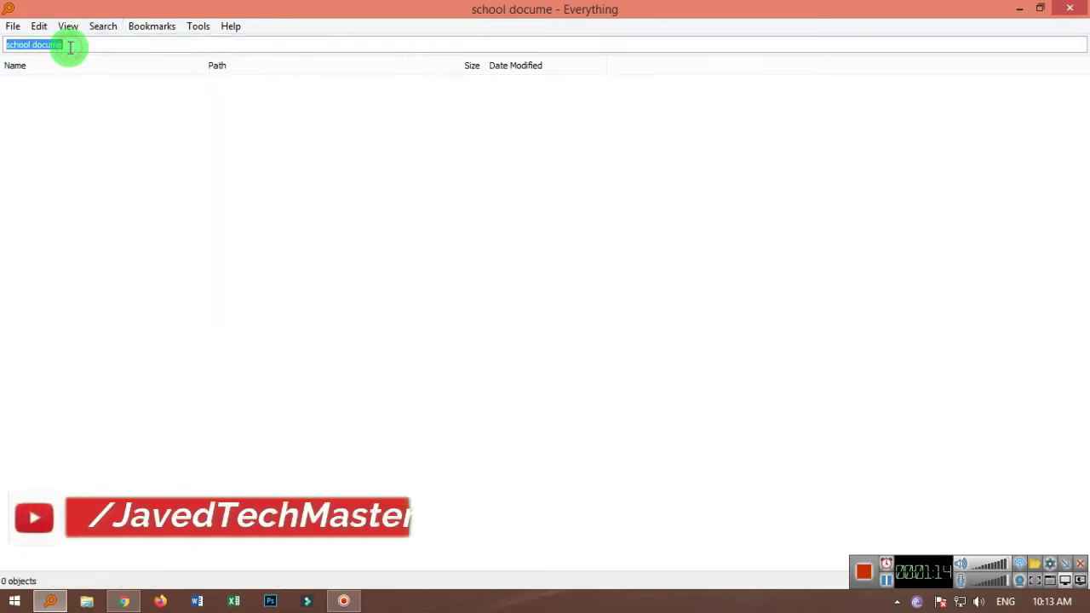
{"action": "type", "text": "school"}
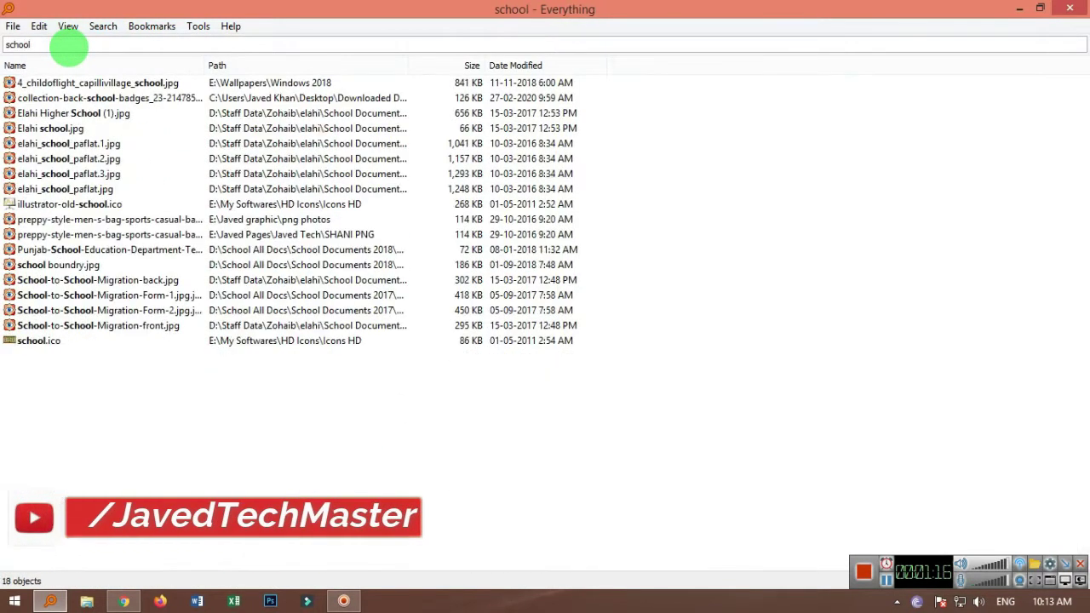
{"action": "left_click", "coordinate": [67, 27]}
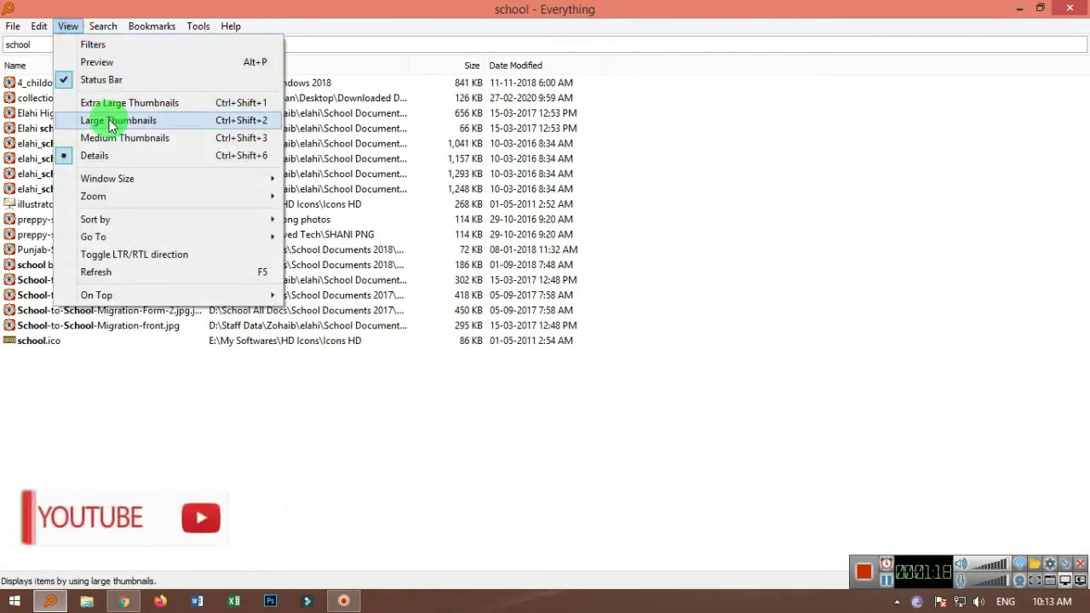
{"action": "left_click", "coordinate": [109, 122]}
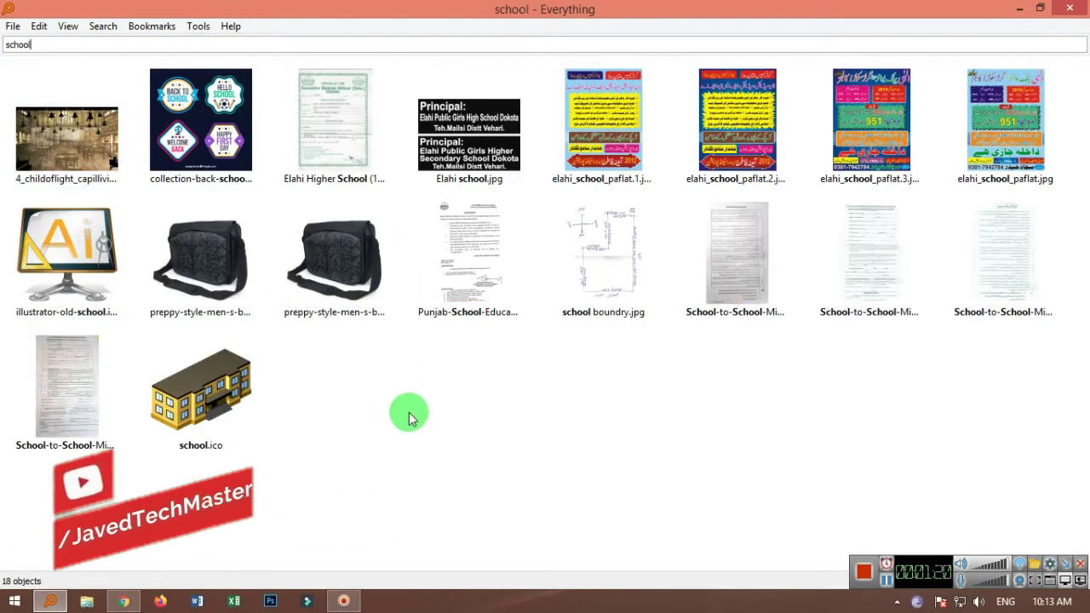
Step: Filter the "school" results to videos, and reset the filter to Everything
{"action": "left_click", "coordinate": [100, 27]}
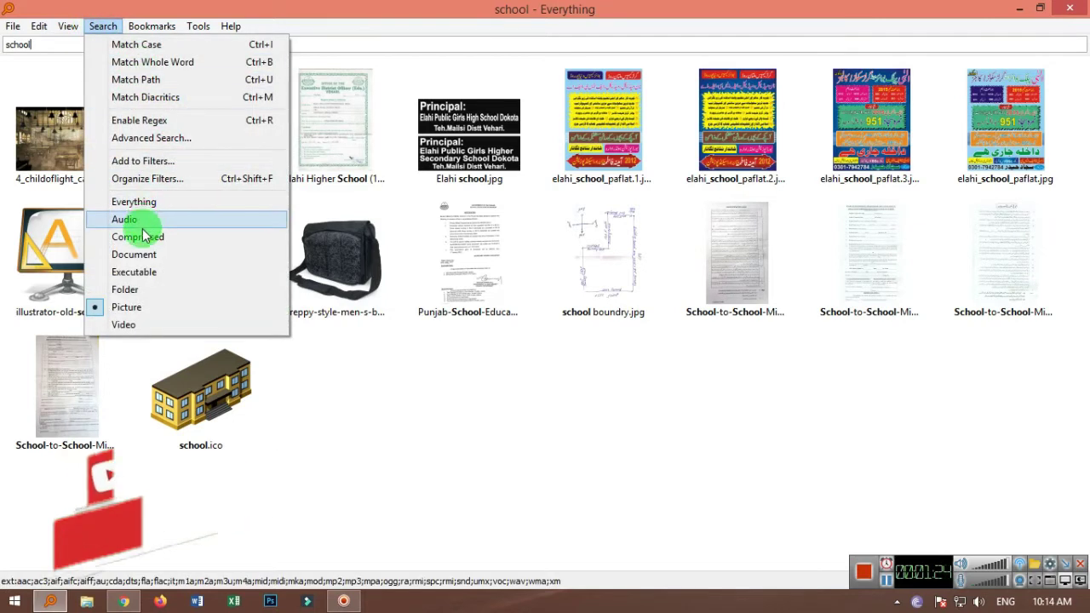
{"action": "left_click", "coordinate": [128, 324]}
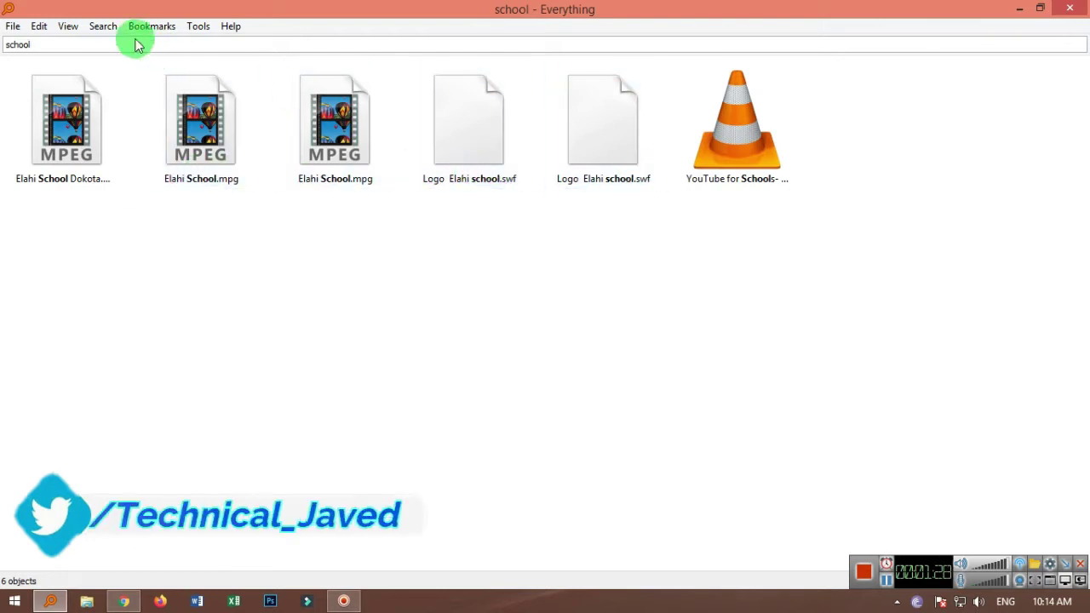
{"action": "left_click", "coordinate": [101, 28]}
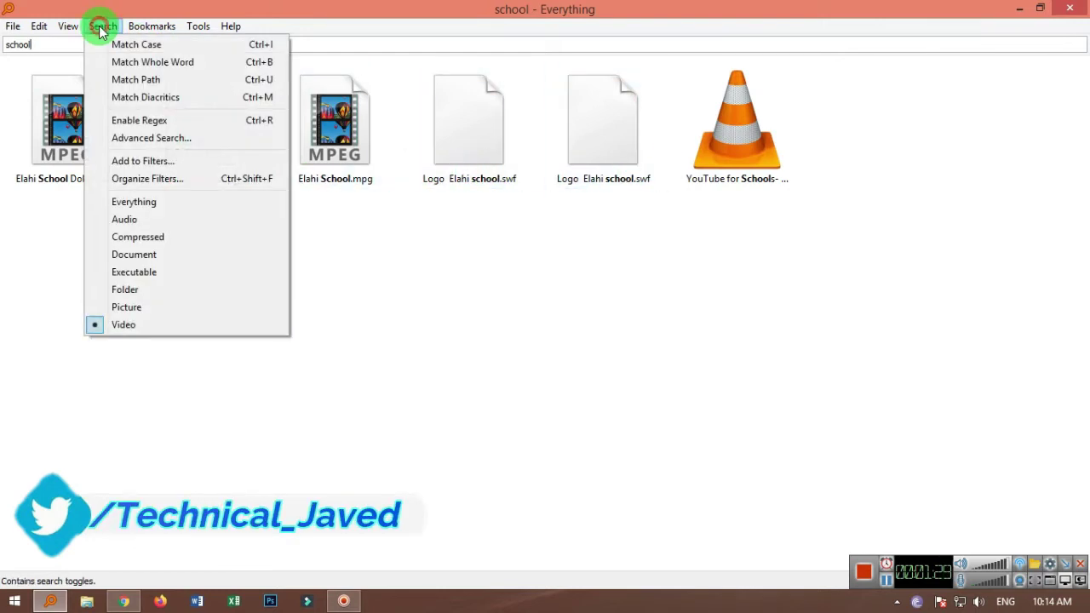
{"action": "left_click", "coordinate": [123, 204]}
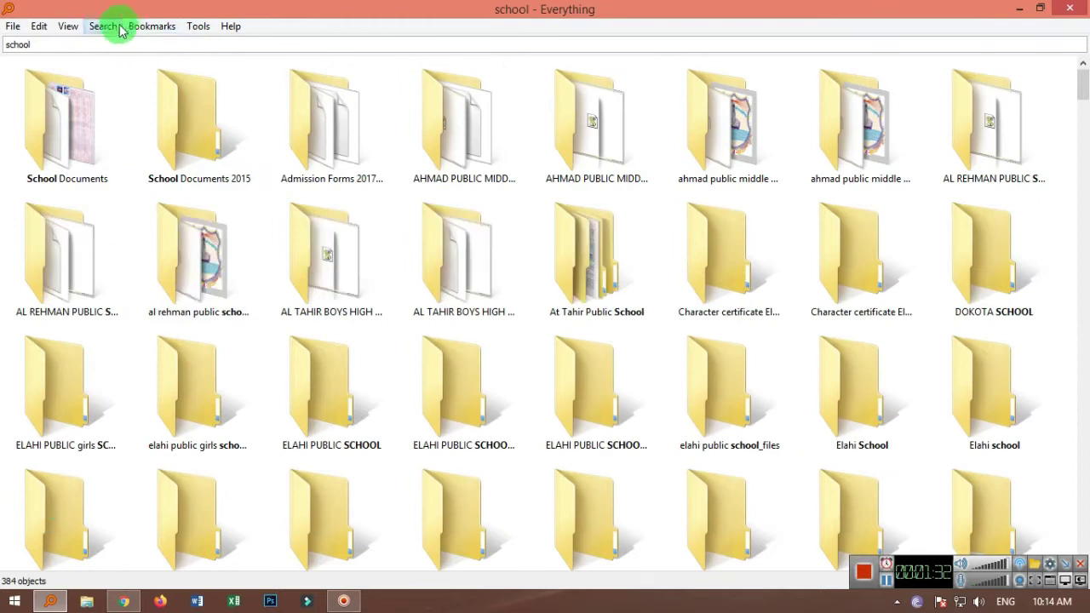
Step: Search for the computer owner's first name and limit the results to audio files
{"action": "left_click_drag", "start_coordinate": [12, 43], "coordinate": [84, 42]}
{"action": "type", "text": "j"}
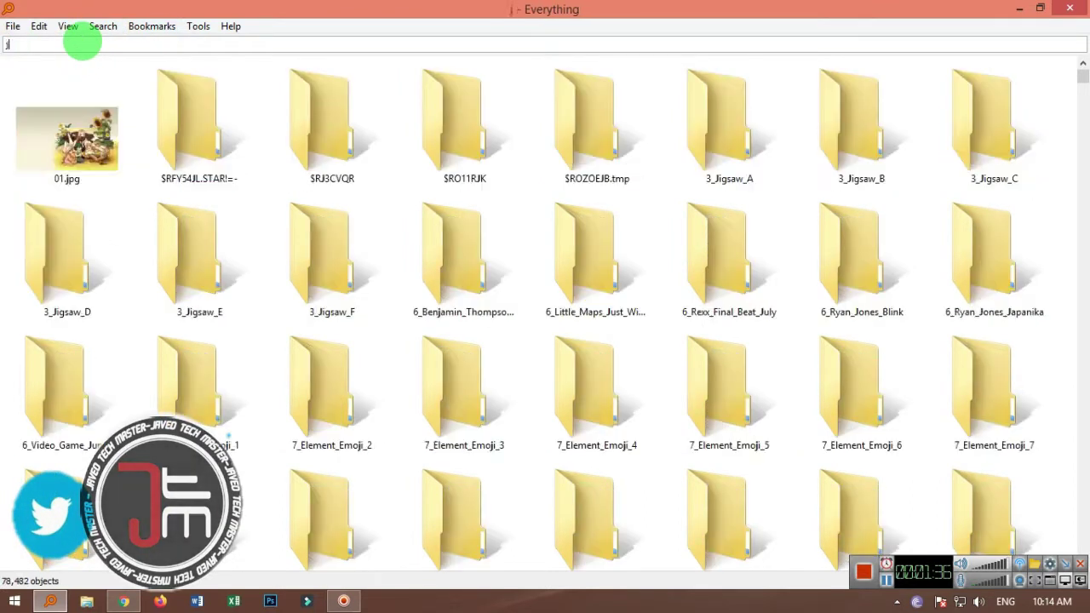
{"action": "type", "text": "aved"}
{"action": "left_click", "coordinate": [103, 26]}
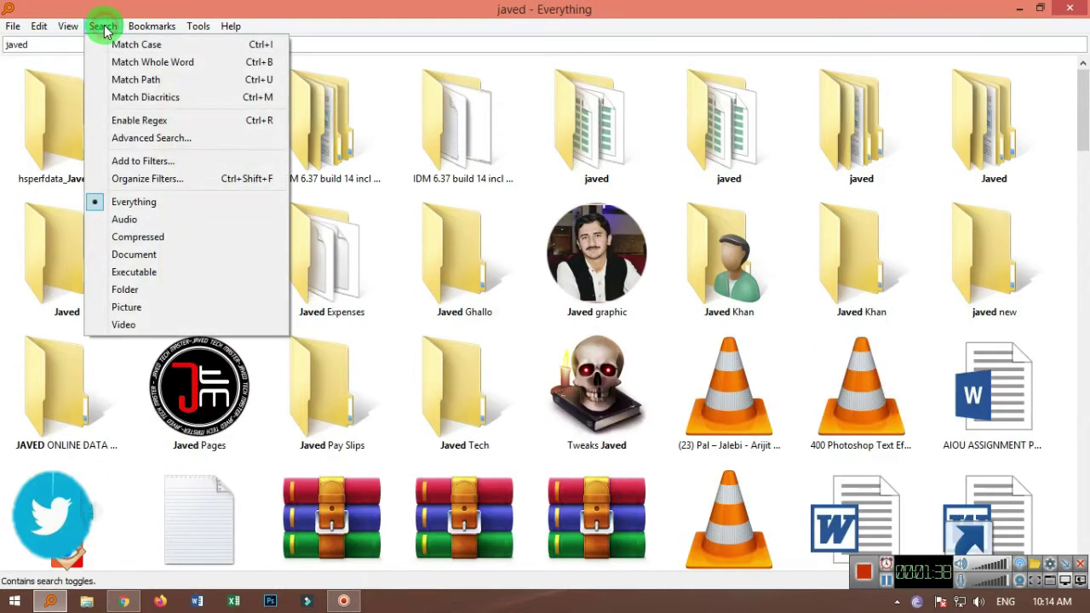
{"action": "left_click", "coordinate": [126, 219]}
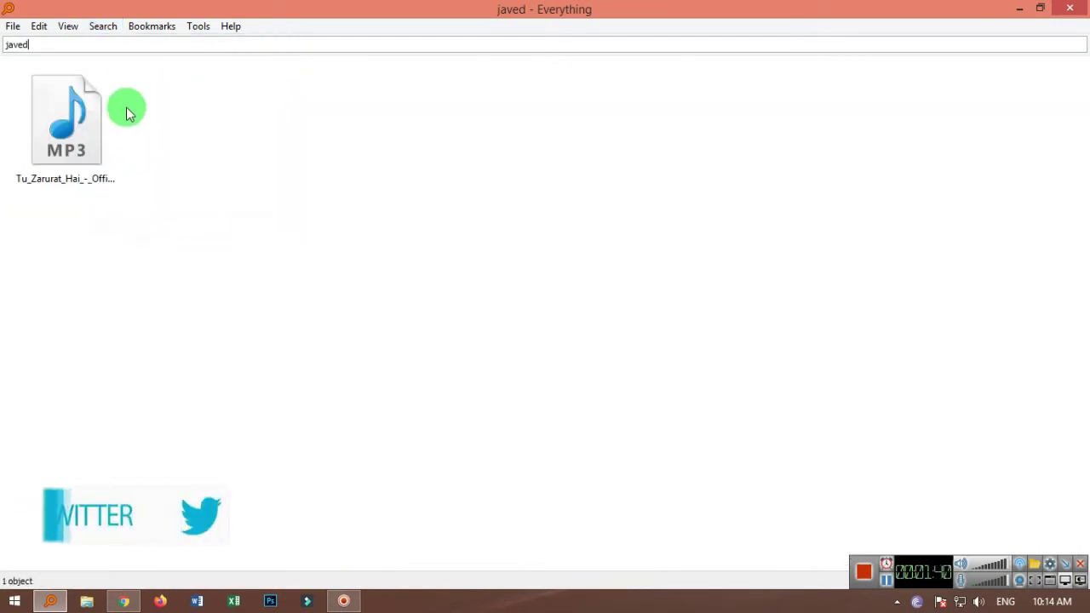
Step: Filter the first-name results to videos and to executables, and reset the filter to Everything
{"action": "left_click", "coordinate": [106, 26]}
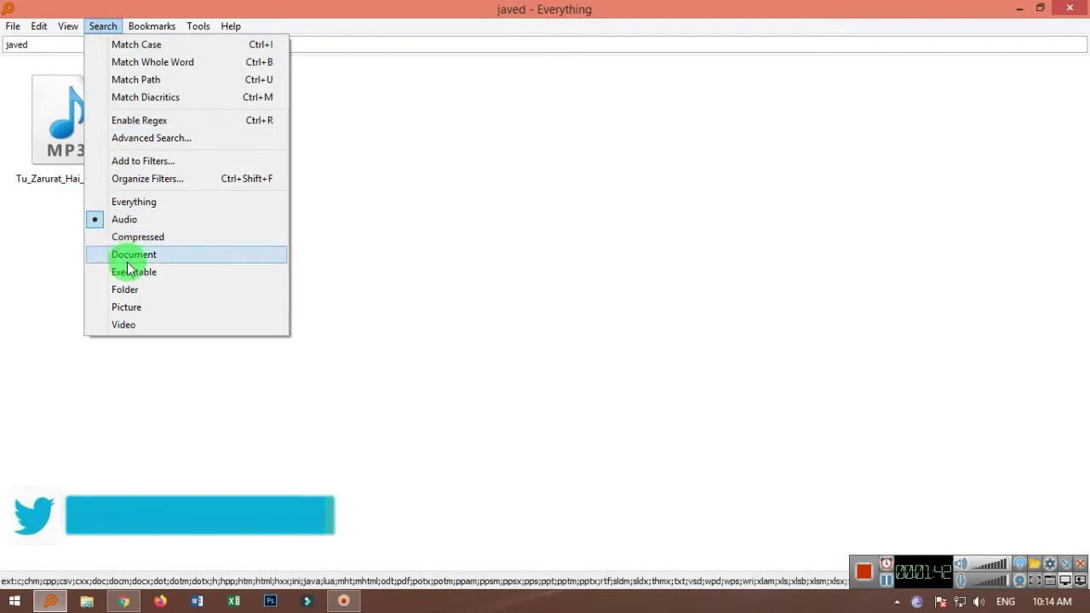
{"action": "left_click", "coordinate": [127, 324]}
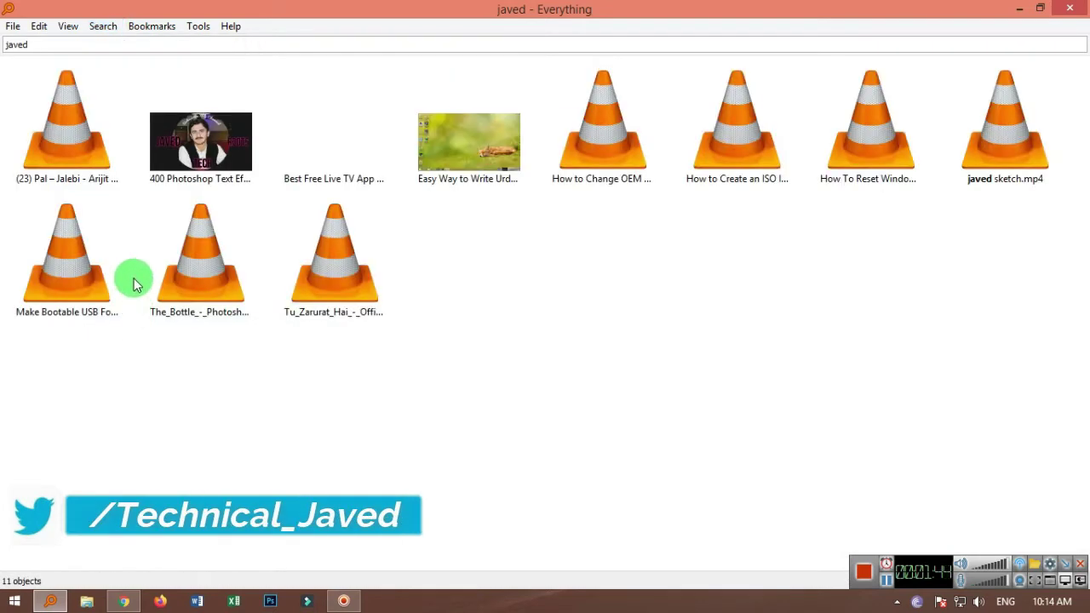
{"action": "left_click", "coordinate": [103, 27]}
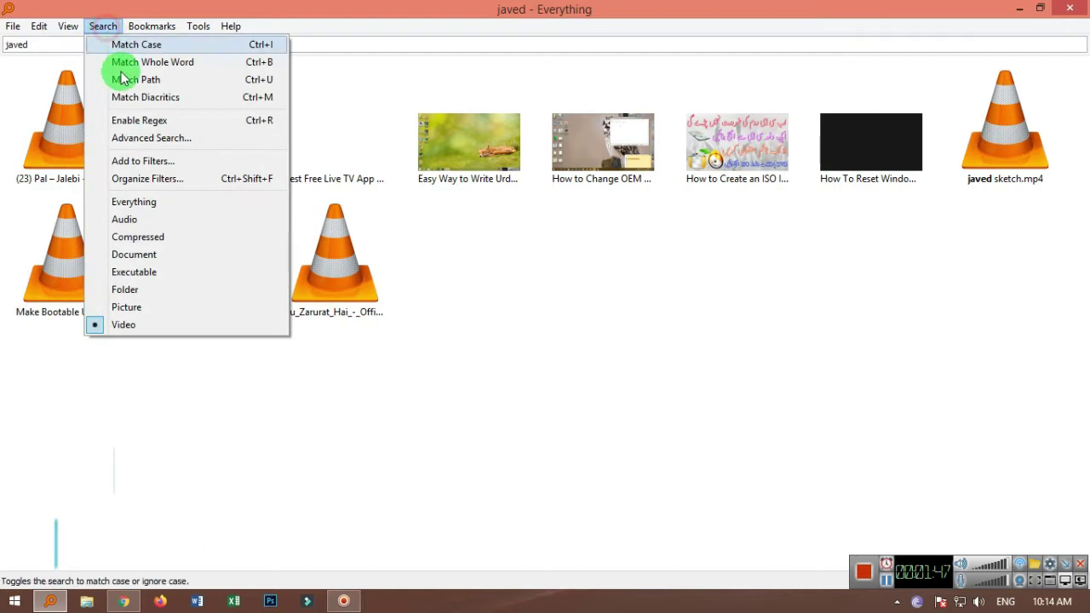
{"action": "left_click", "coordinate": [132, 271]}
{"action": "left_click", "coordinate": [102, 27]}
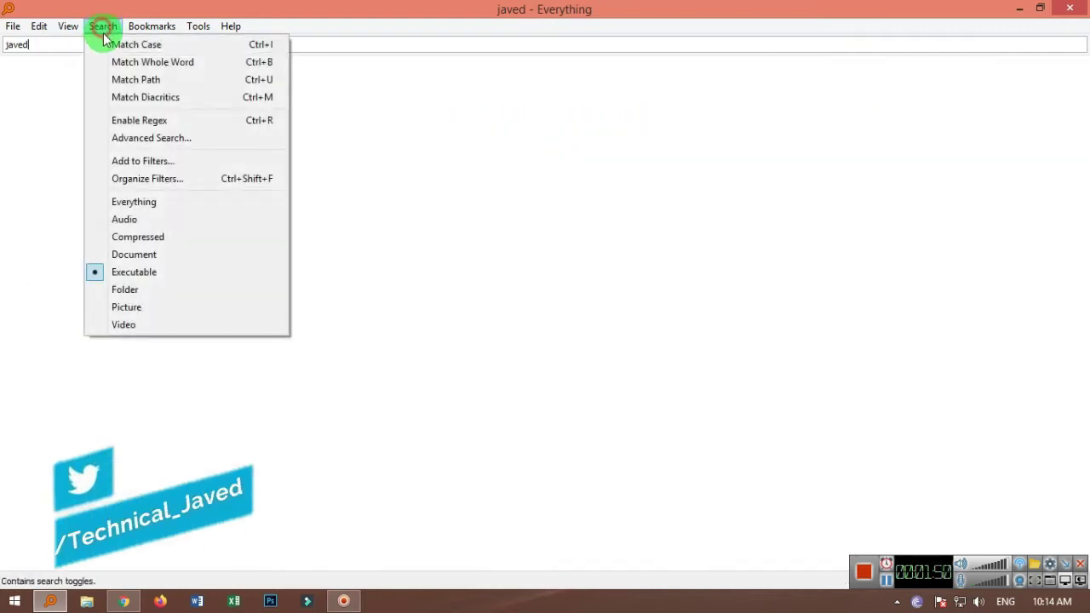
{"action": "left_click", "coordinate": [132, 202]}
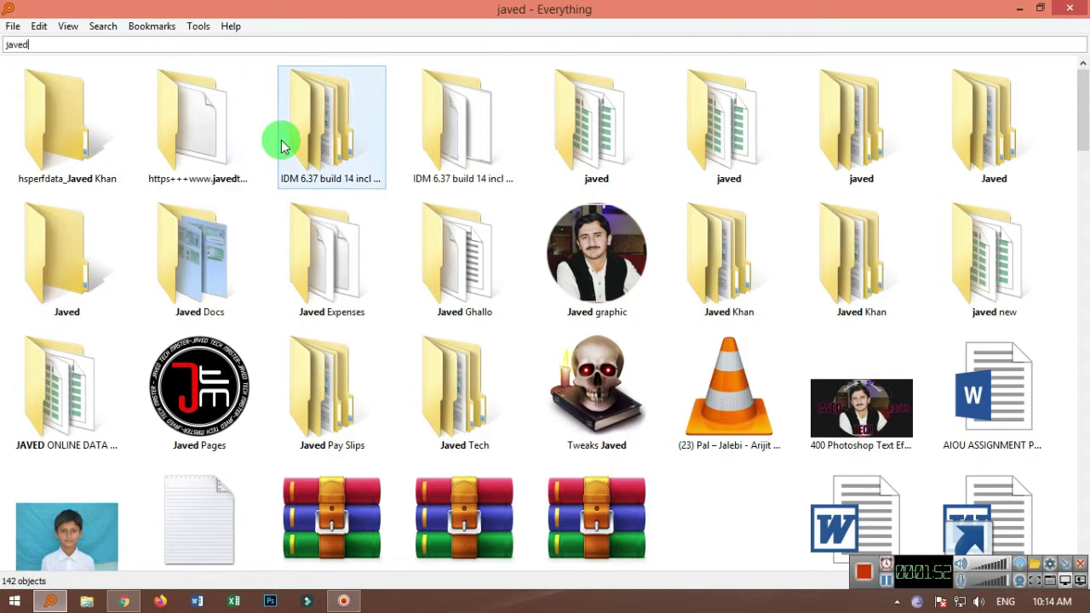
Step: Bookmark the current first-name search with the default bookmark settings
{"action": "left_click", "coordinate": [145, 28]}
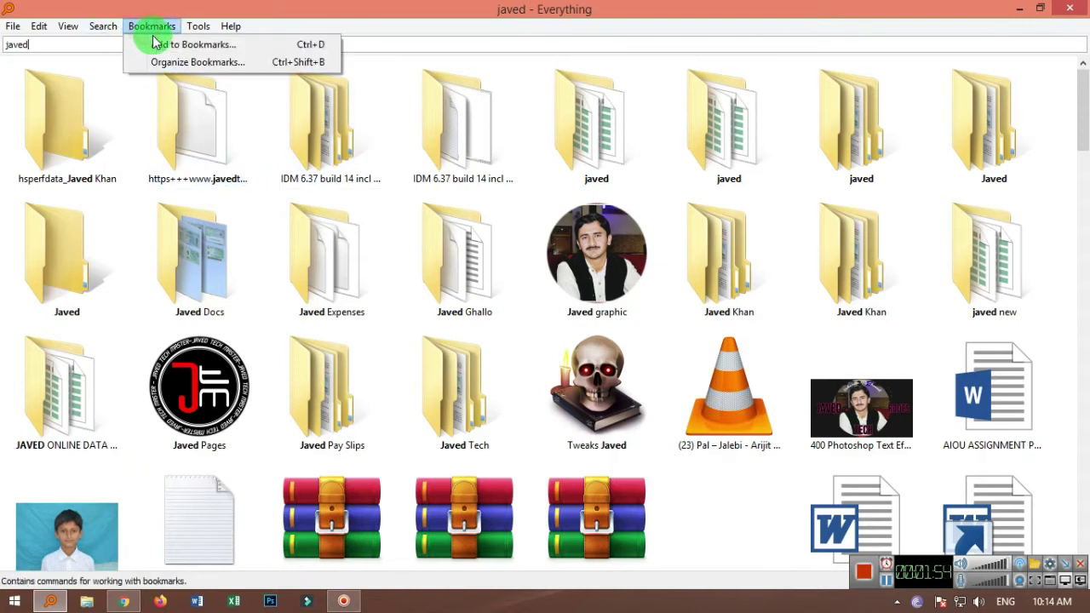
{"action": "left_click", "coordinate": [206, 47]}
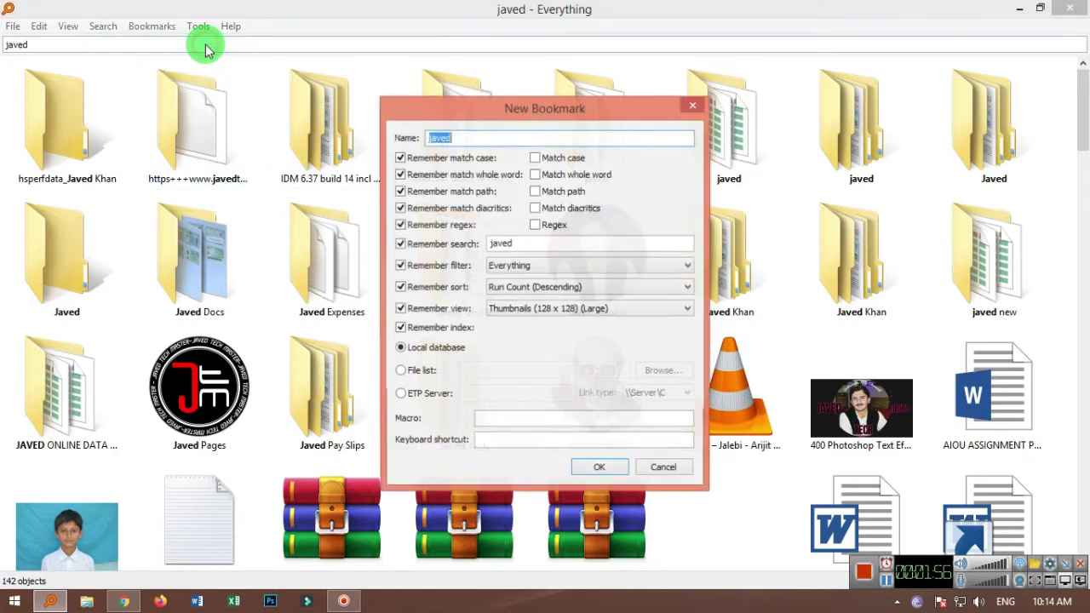
{"action": "left_click", "coordinate": [591, 470]}
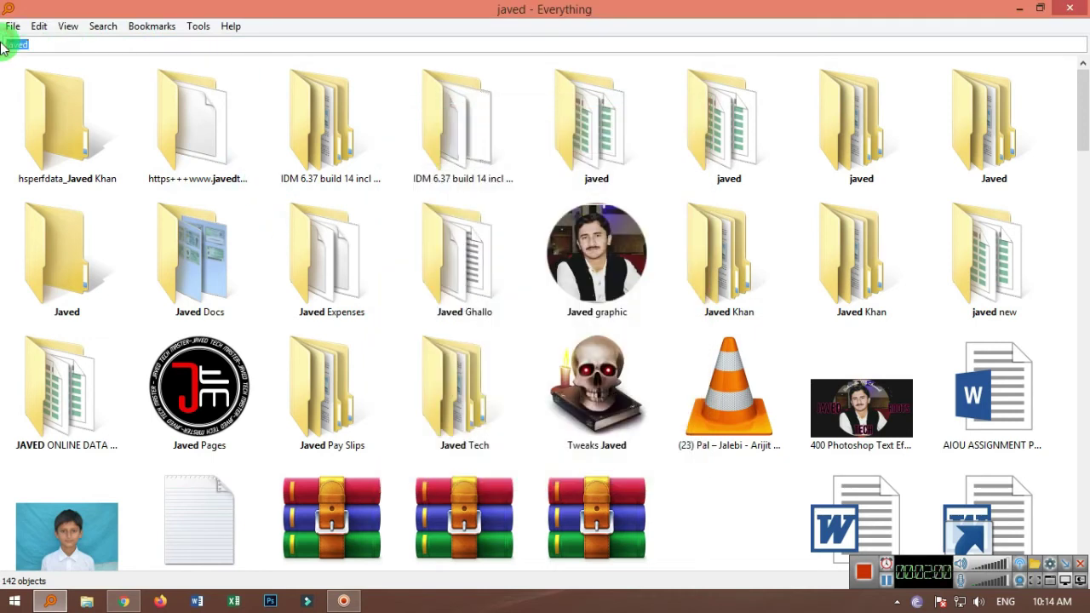
Step: Clear the search, switch the full file list to the Details view, and recall the bookmarked first-name search
{"action": "key", "text": "BackSpace"}
{"action": "left_click", "coordinate": [68, 25]}
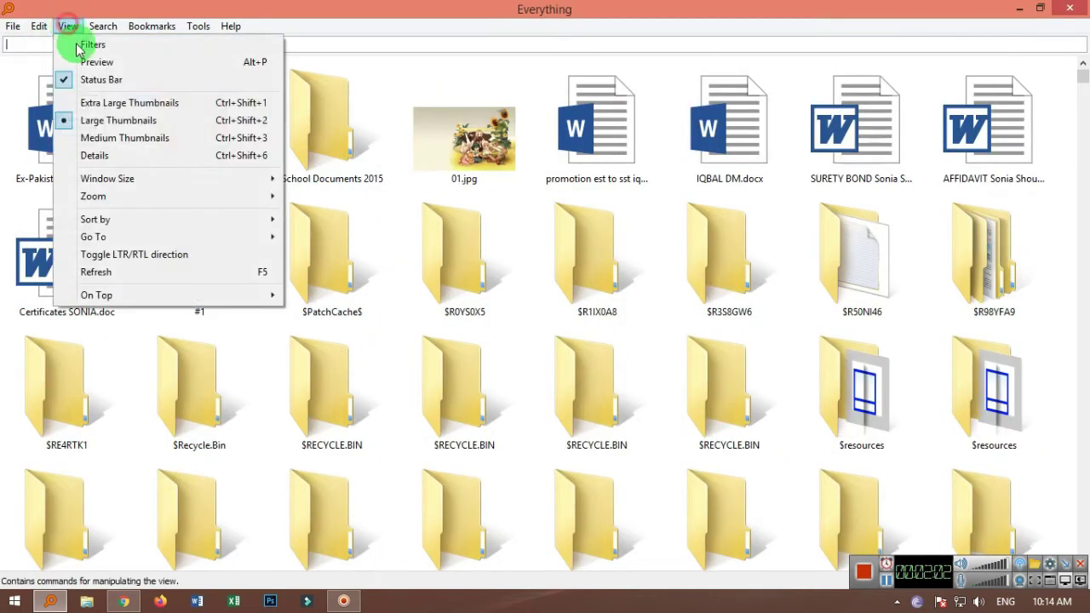
{"action": "left_click", "coordinate": [102, 153]}
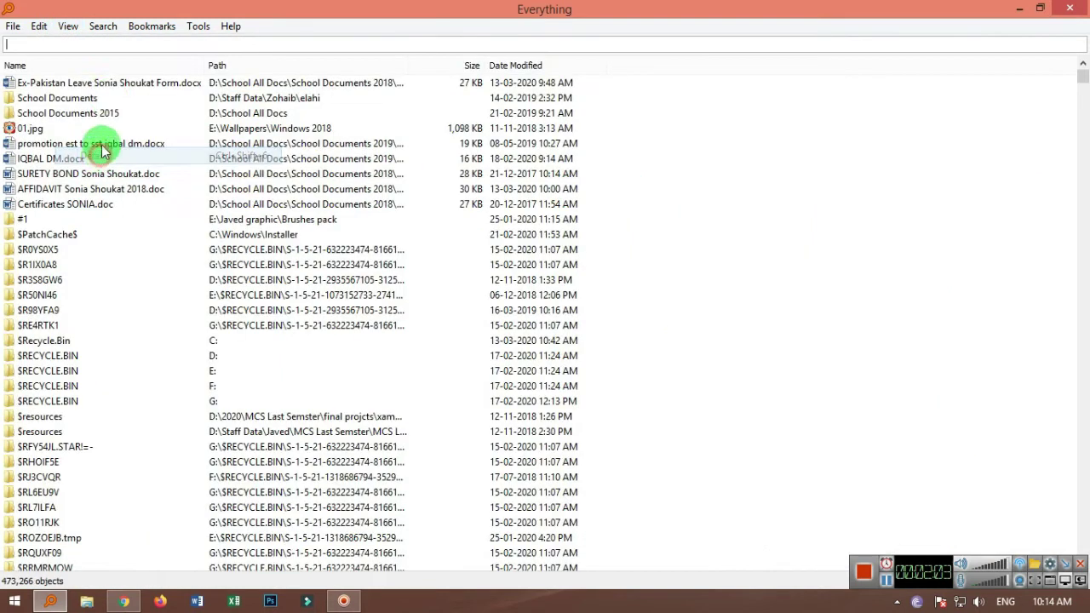
{"action": "left_click", "coordinate": [149, 26]}
{"action": "left_click", "coordinate": [160, 85]}
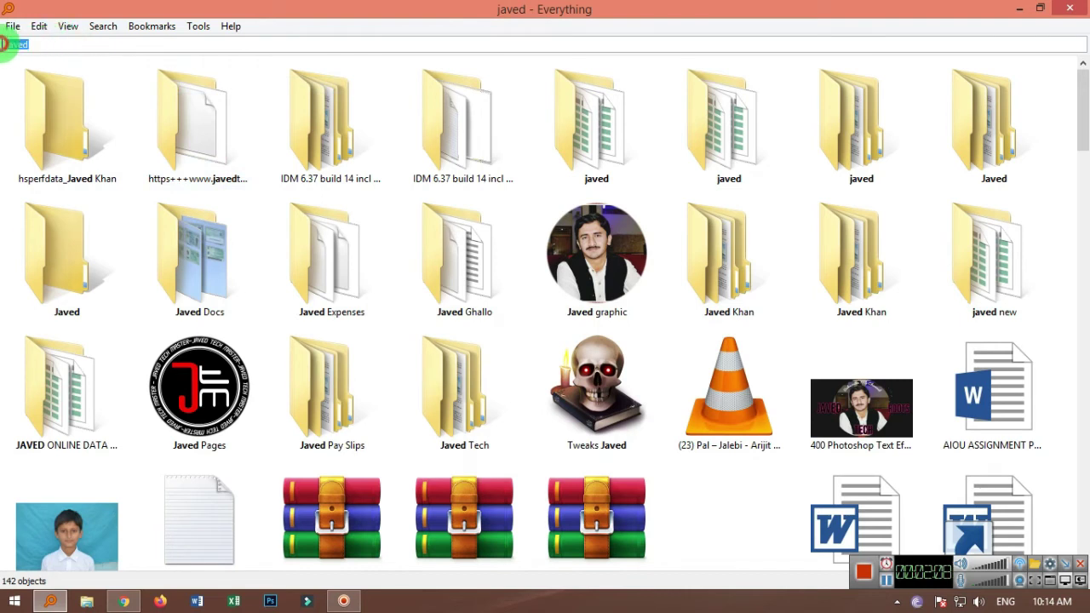
Step: Search for "School" and bookmark that search with the default bookmark settings
{"action": "type", "text": "School"}
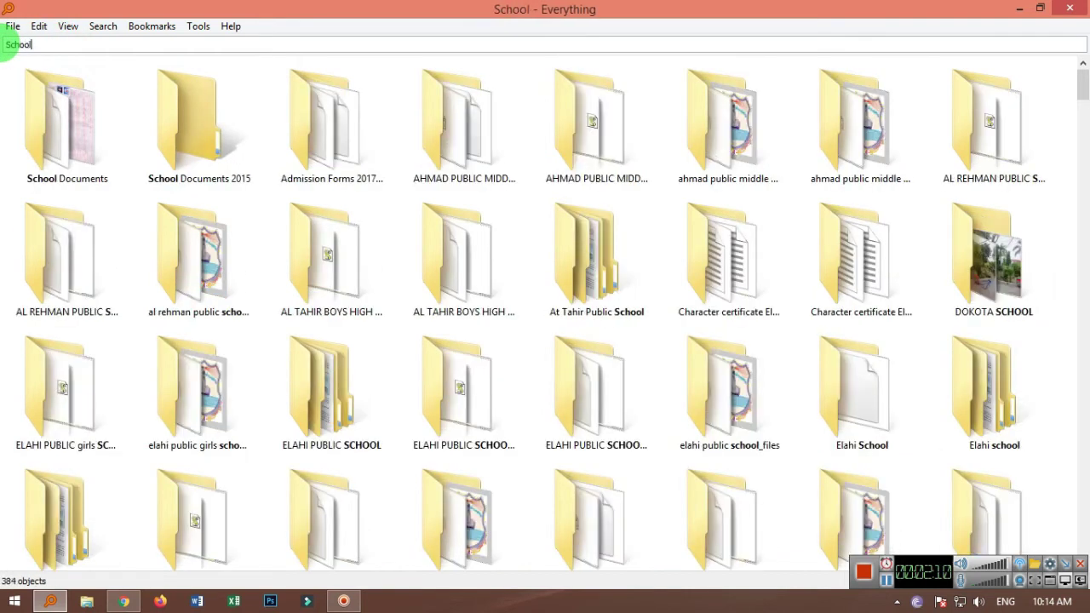
{"action": "left_click", "coordinate": [143, 27]}
{"action": "left_click", "coordinate": [141, 43]}
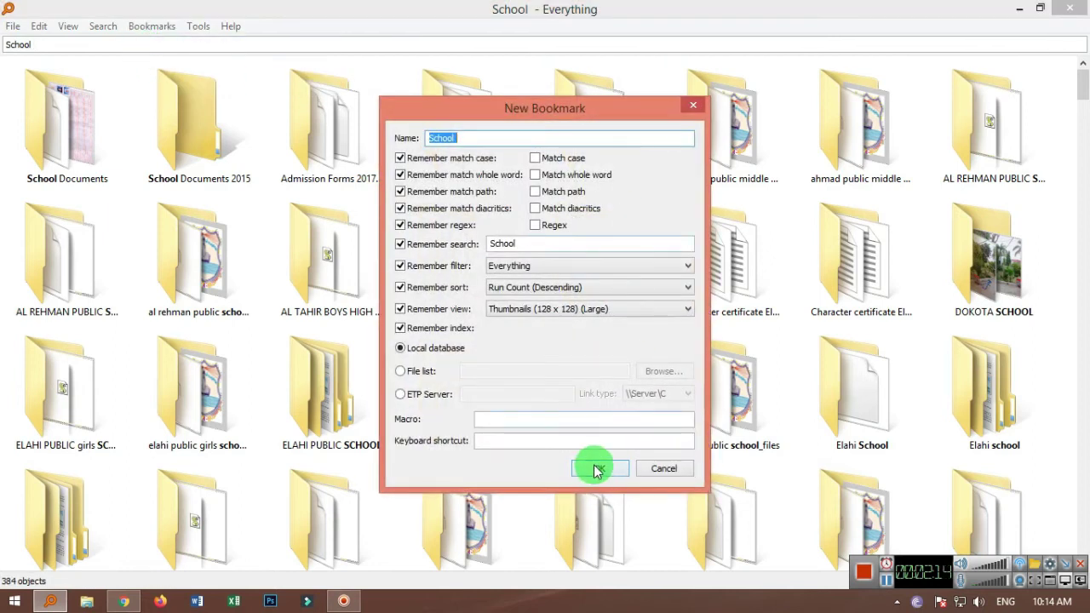
{"action": "left_click", "coordinate": [598, 469]}
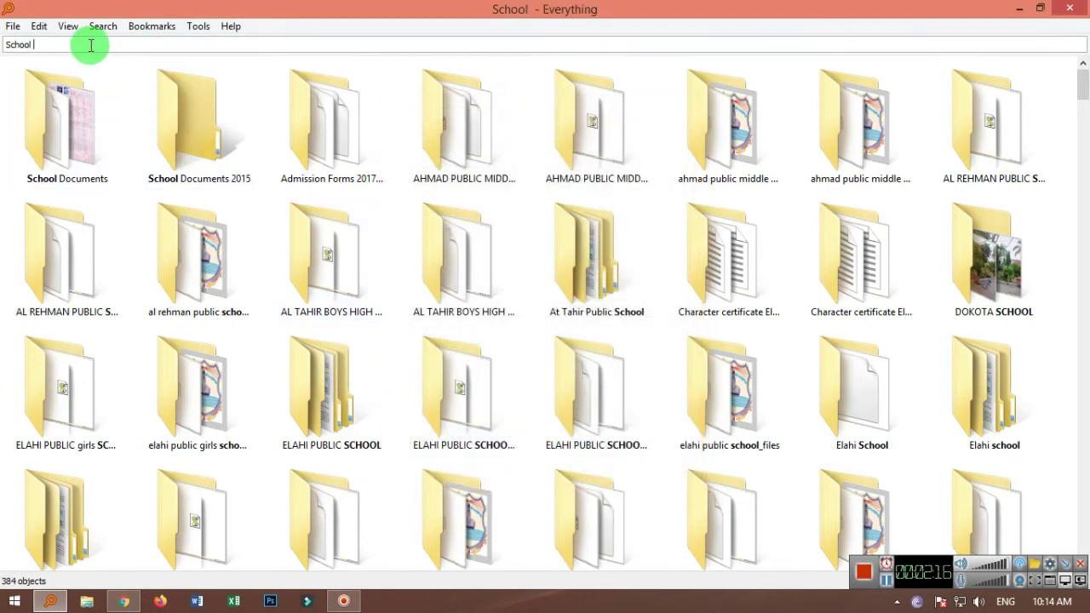
Step: Clear the search and recall the School bookmark
{"action": "left_click_drag", "start_coordinate": [57, 40], "coordinate": [12, 40]}
{"action": "key", "text": "BackSpace"}
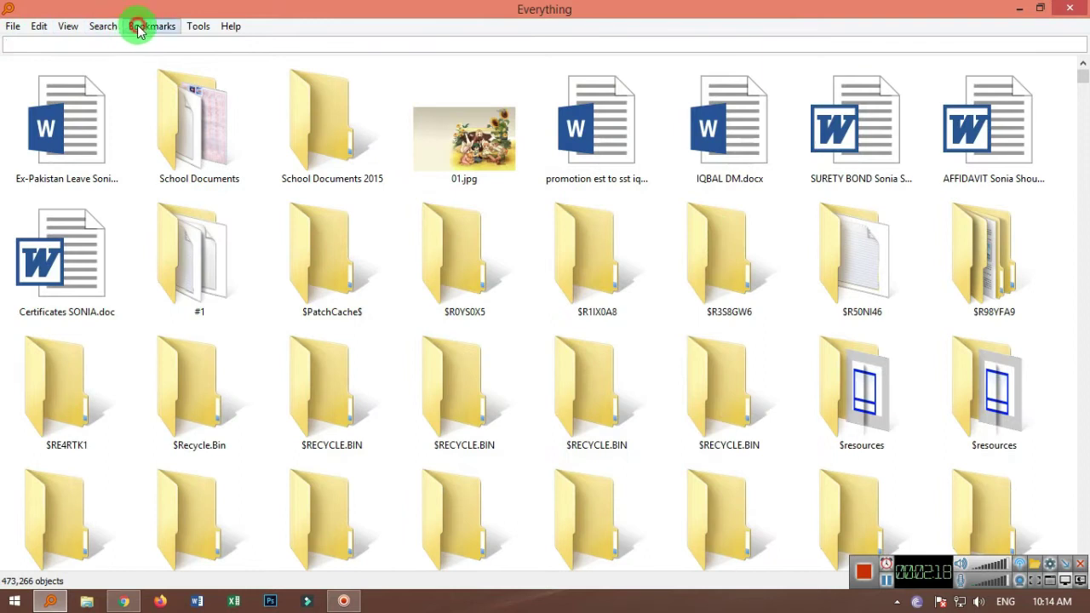
{"action": "left_click", "coordinate": [141, 26]}
{"action": "left_click", "coordinate": [169, 102]}
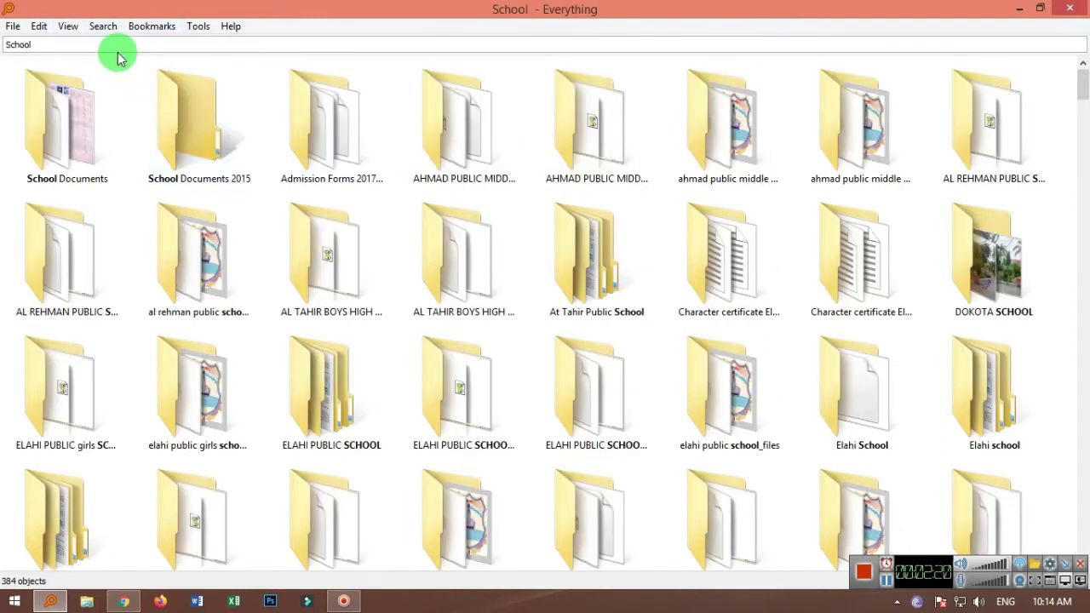
Step: Switch the School results to the Details view and recall the first-name bookmark
{"action": "left_click", "coordinate": [66, 29]}
{"action": "left_click", "coordinate": [92, 158]}
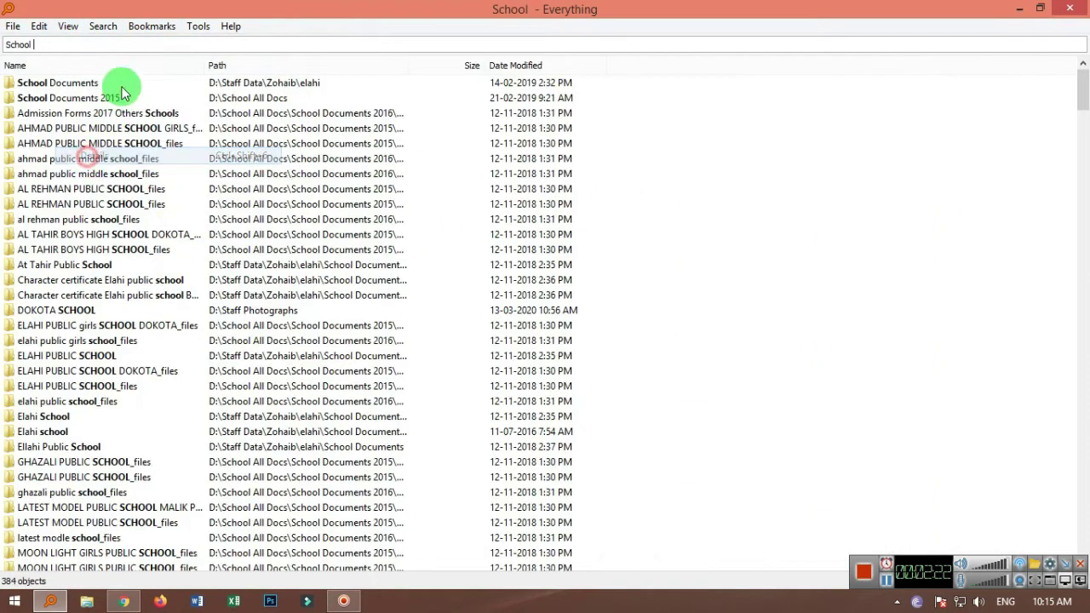
{"action": "left_click", "coordinate": [153, 26]}
{"action": "left_click", "coordinate": [158, 86]}
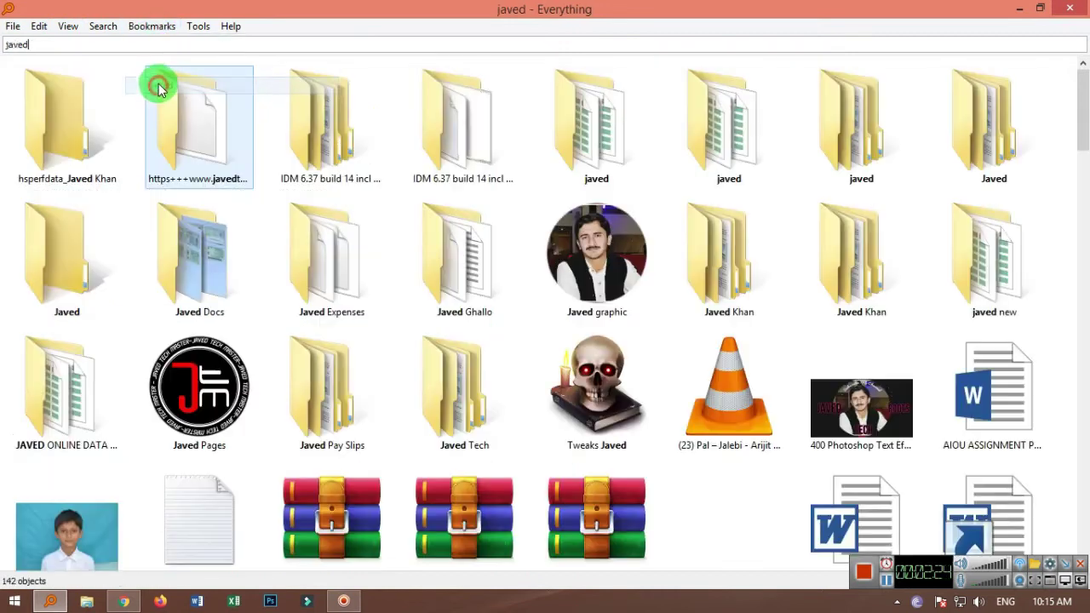
Step: Switch the first-name results to the Details view and recall the School bookmark
{"action": "left_click", "coordinate": [68, 26]}
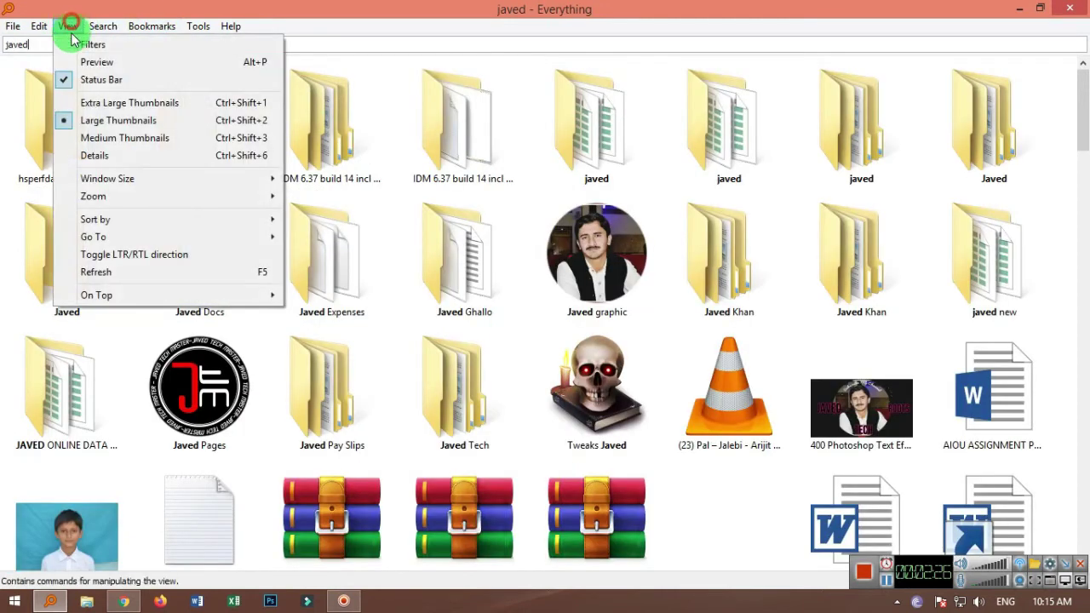
{"action": "left_click", "coordinate": [88, 154]}
{"action": "left_click", "coordinate": [154, 26]}
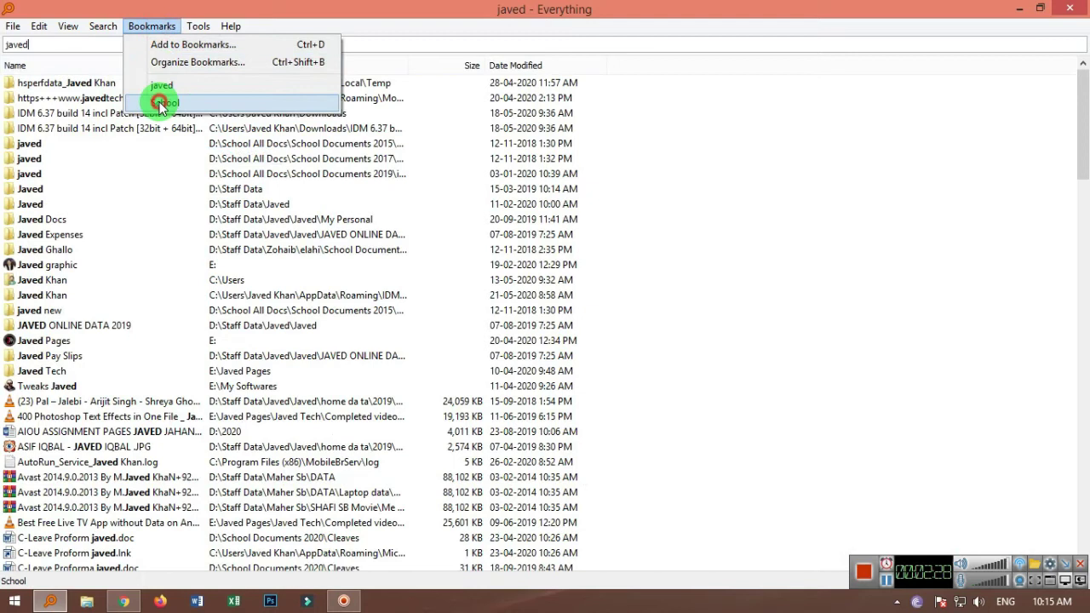
{"action": "left_click", "coordinate": [159, 99]}
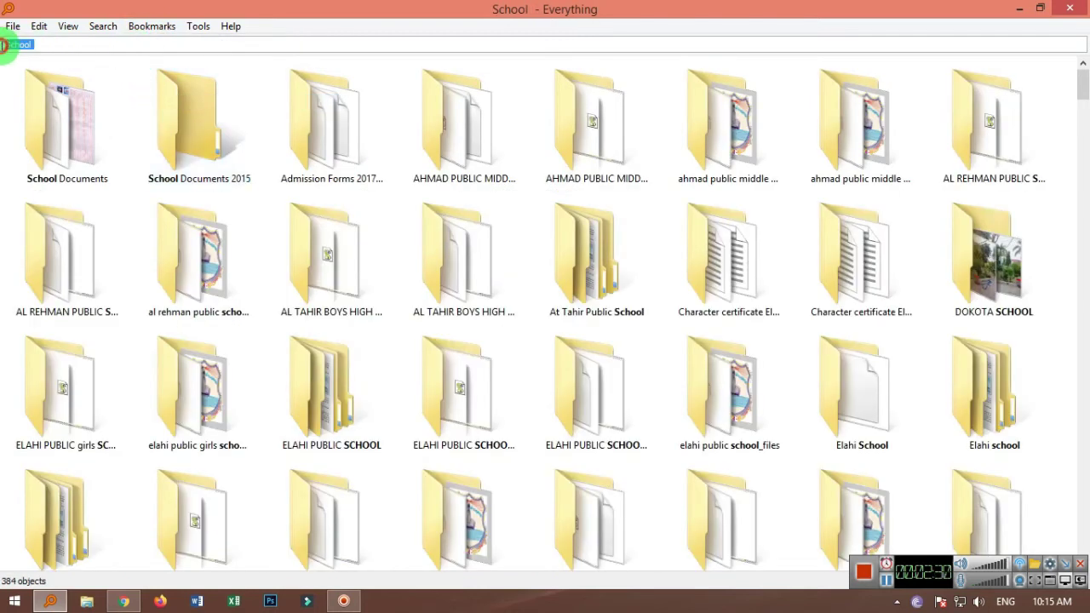
Step: Clear the School search and open the File List Editor
{"action": "key", "text": "BackSpace"}
{"action": "left_click", "coordinate": [103, 26]}
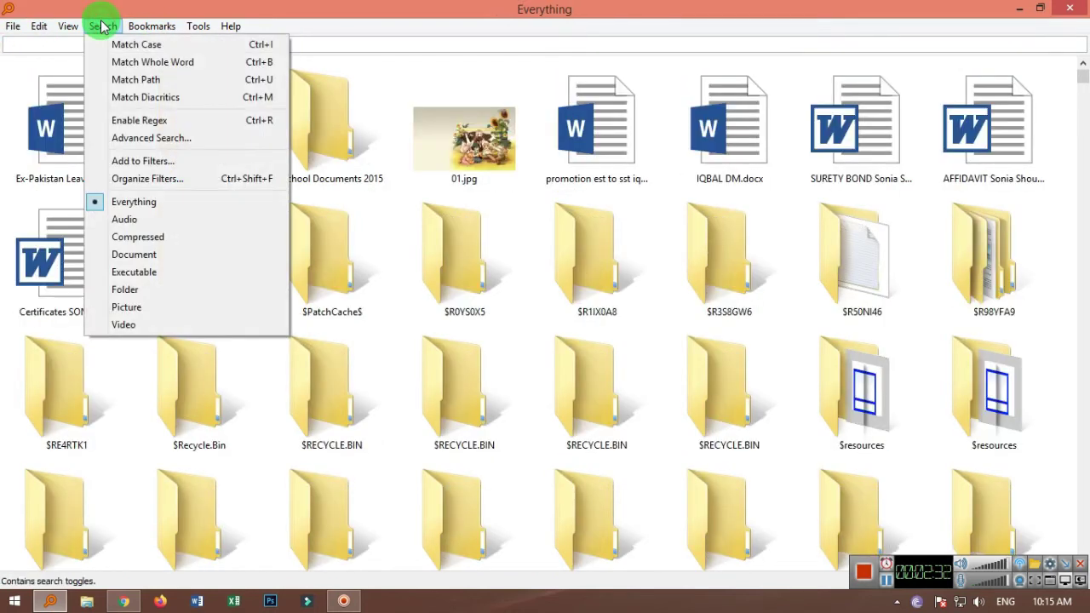
{"action": "mouse_move", "coordinate": [195, 32]}
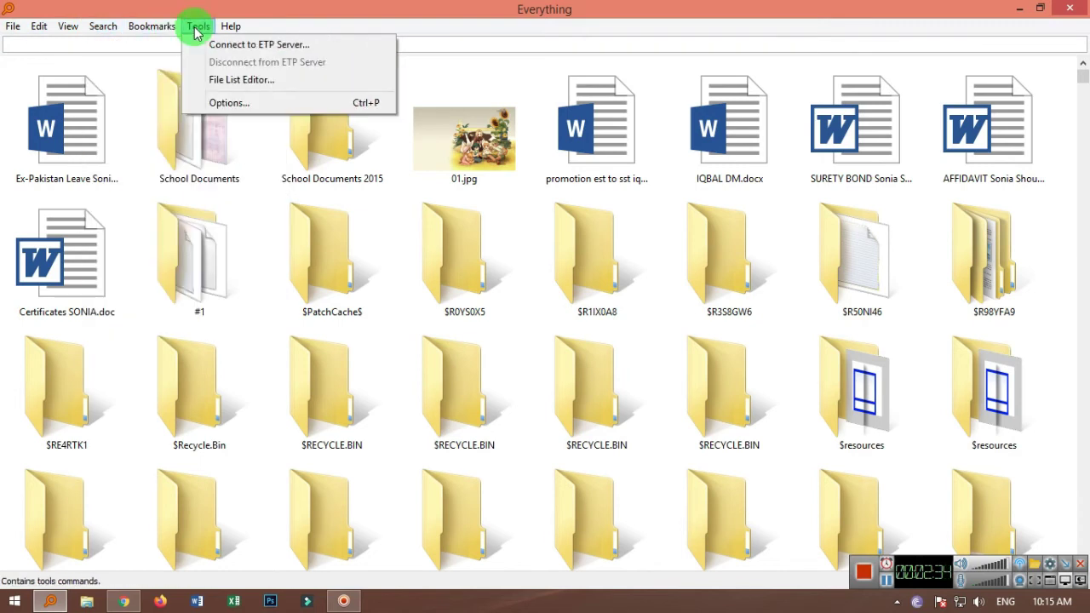
{"action": "mouse_move", "coordinate": [50, 31]}
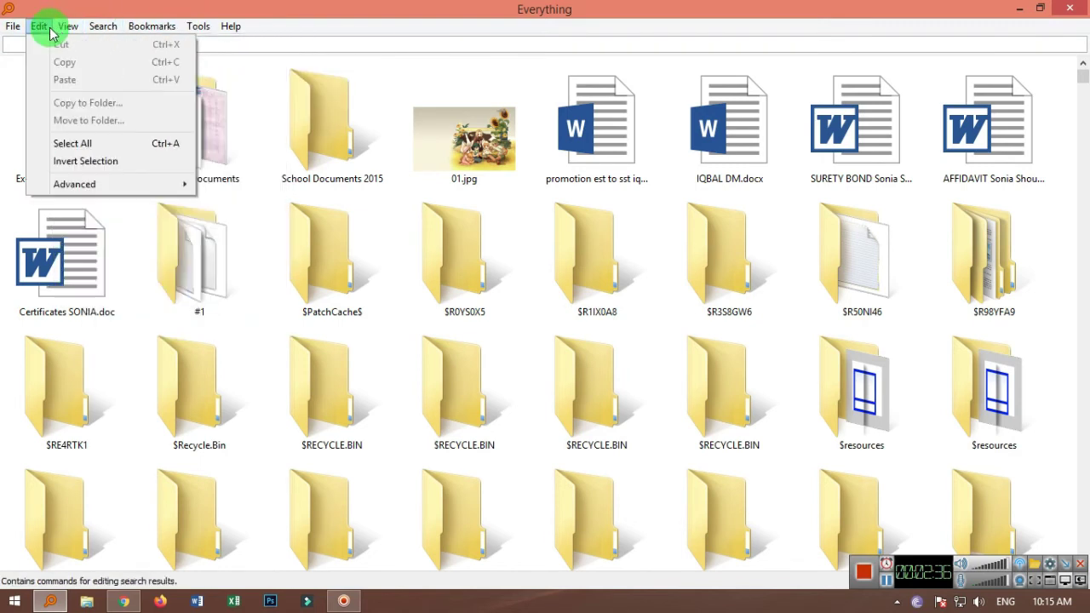
{"action": "left_click", "coordinate": [234, 81]}
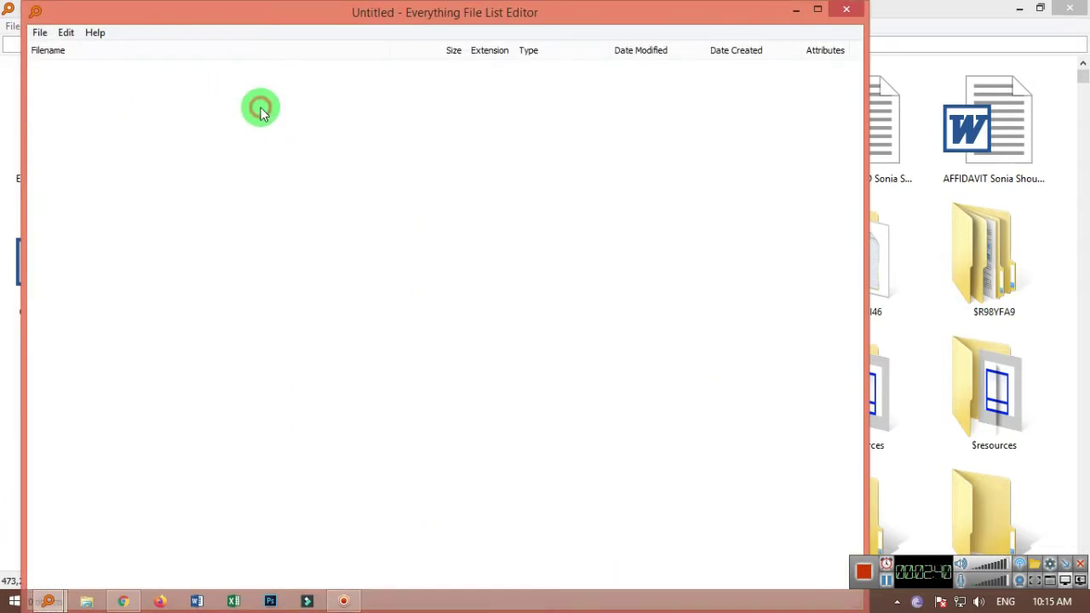
Step: Start a new empty file list and close the File List Editor without saving
{"action": "left_click", "coordinate": [38, 32]}
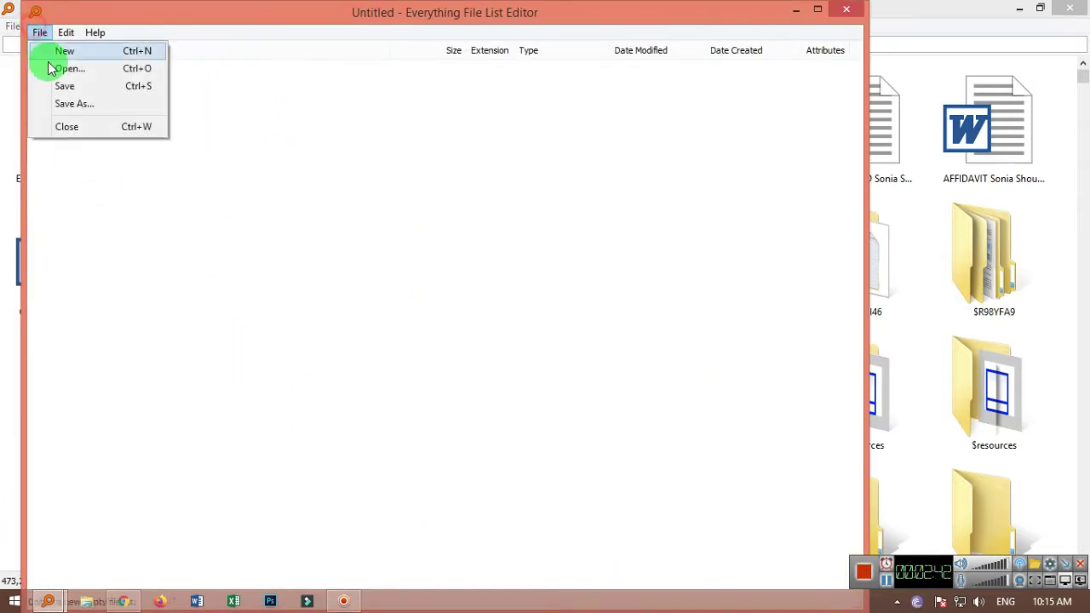
{"action": "left_click", "coordinate": [205, 174]}
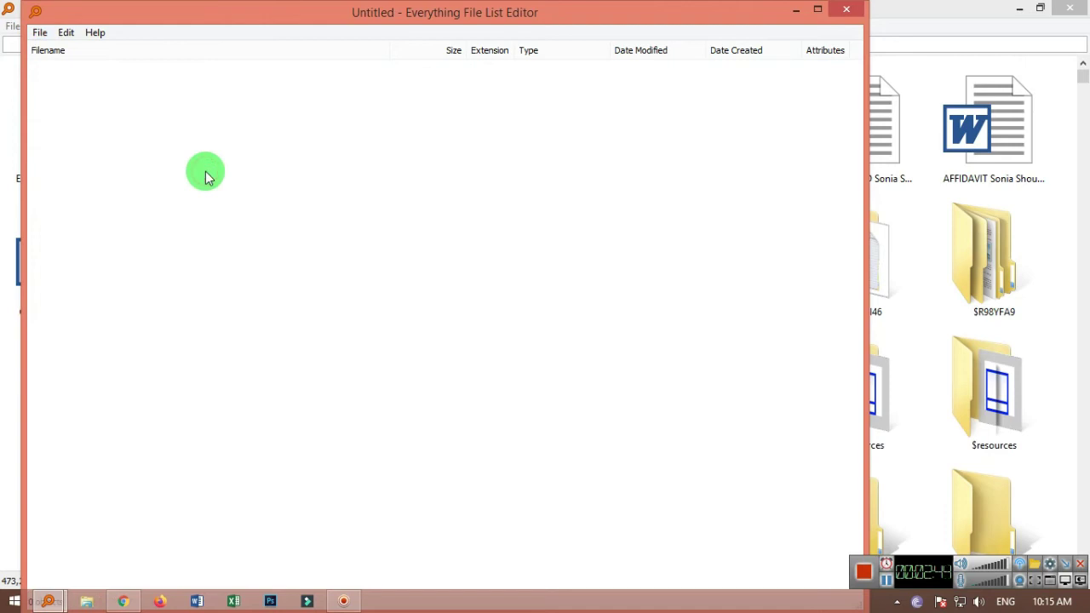
{"action": "left_click", "coordinate": [34, 33]}
{"action": "left_click", "coordinate": [57, 51]}
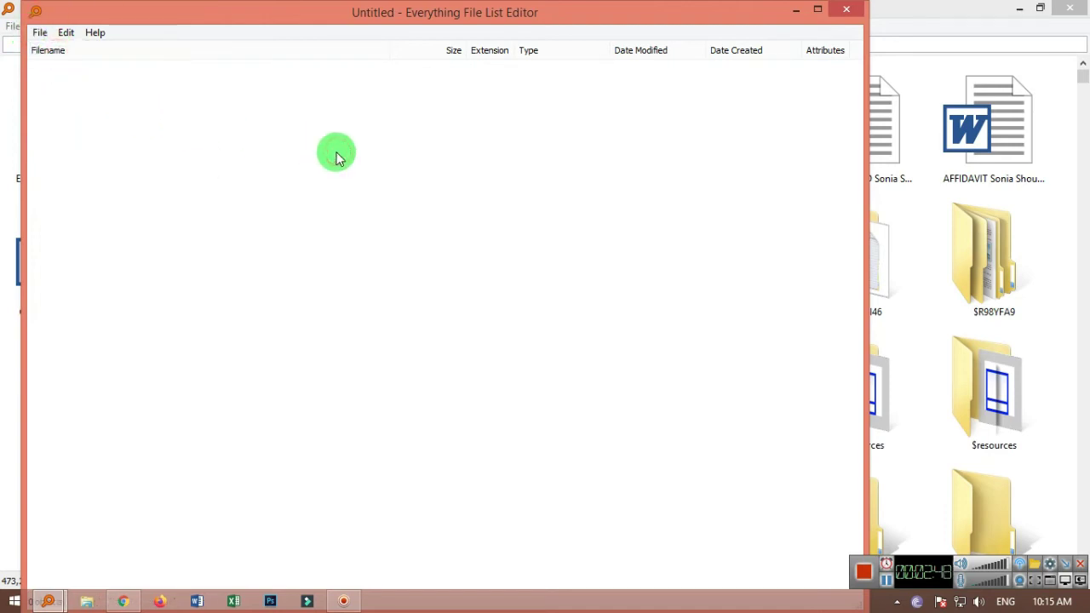
{"action": "left_click", "coordinate": [846, 11]}
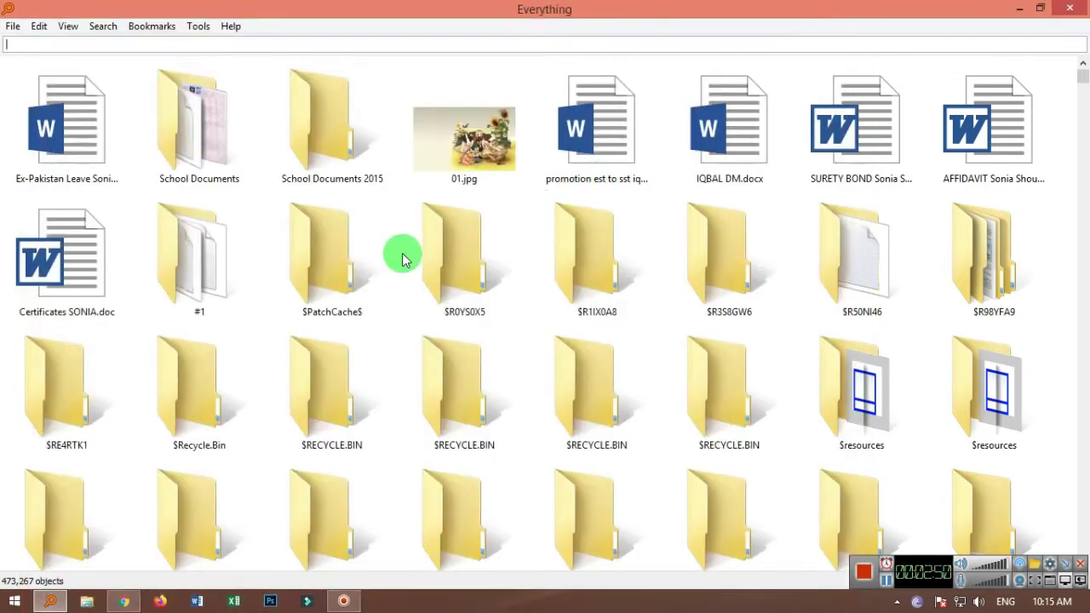
{"action": "left_click", "coordinate": [14, 27]}
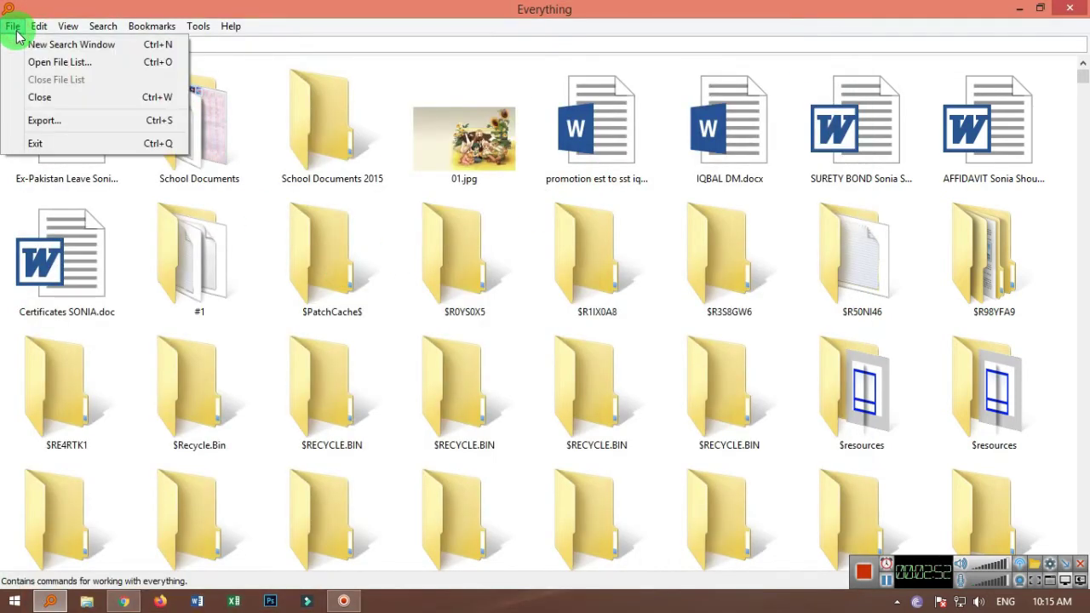
{"action": "left_click", "coordinate": [35, 62]}
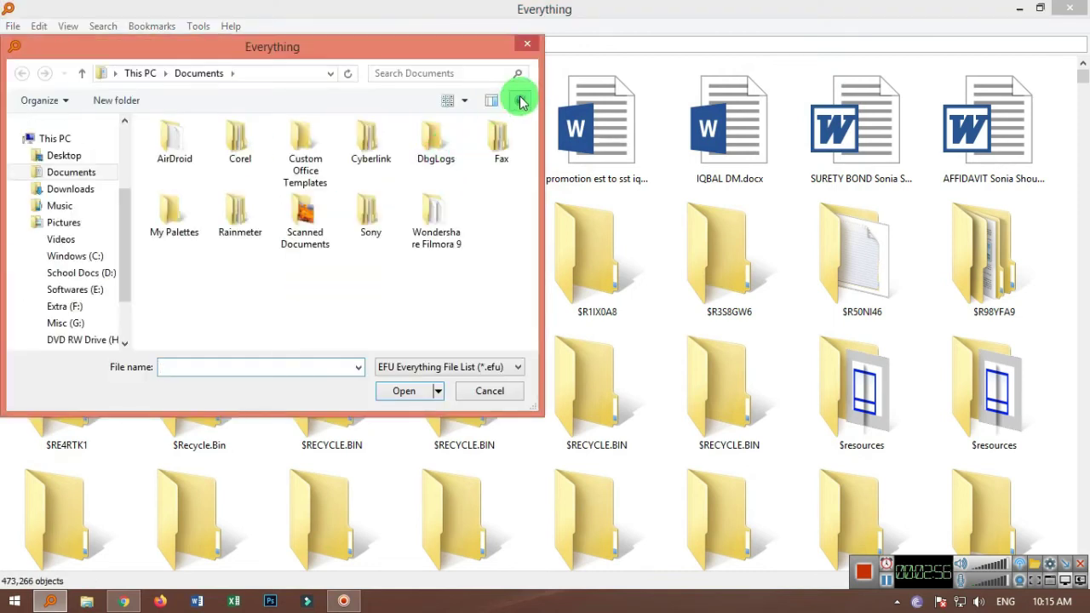
{"action": "left_click", "coordinate": [532, 52]}
Step: Select all items in the results list and open the File List Editor
{"action": "left_click", "coordinate": [219, 117]}
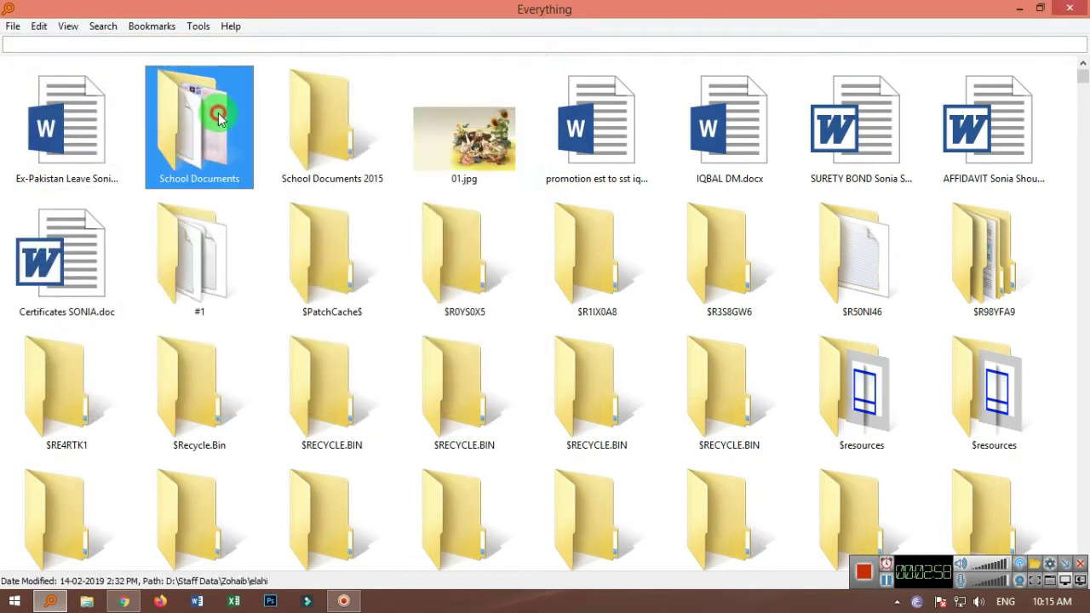
{"action": "key", "text": "ctrl+a"}
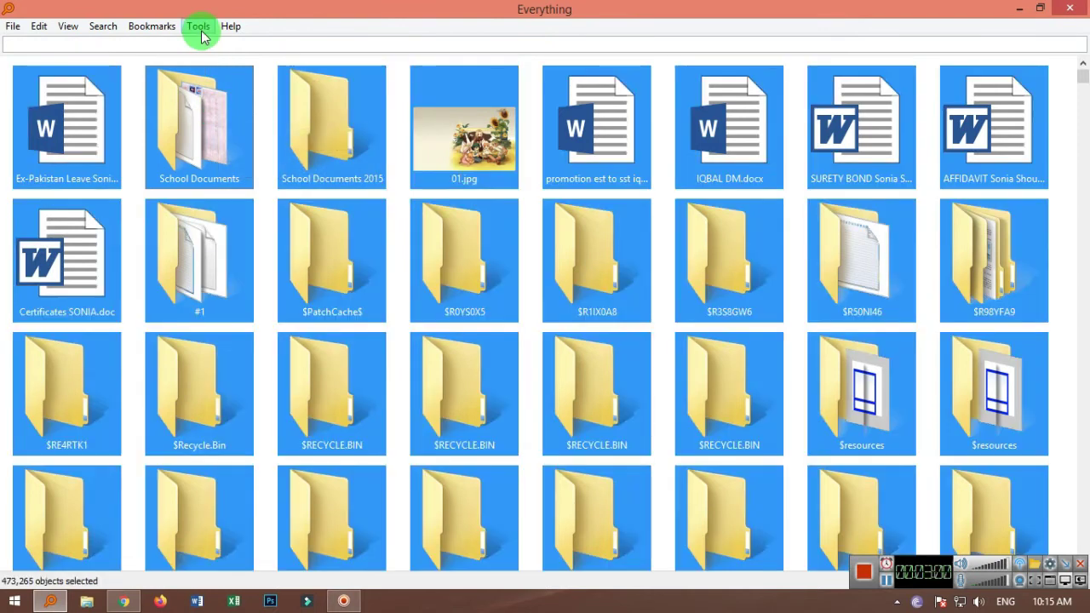
{"action": "left_click", "coordinate": [201, 34]}
{"action": "left_click", "coordinate": [223, 79]}
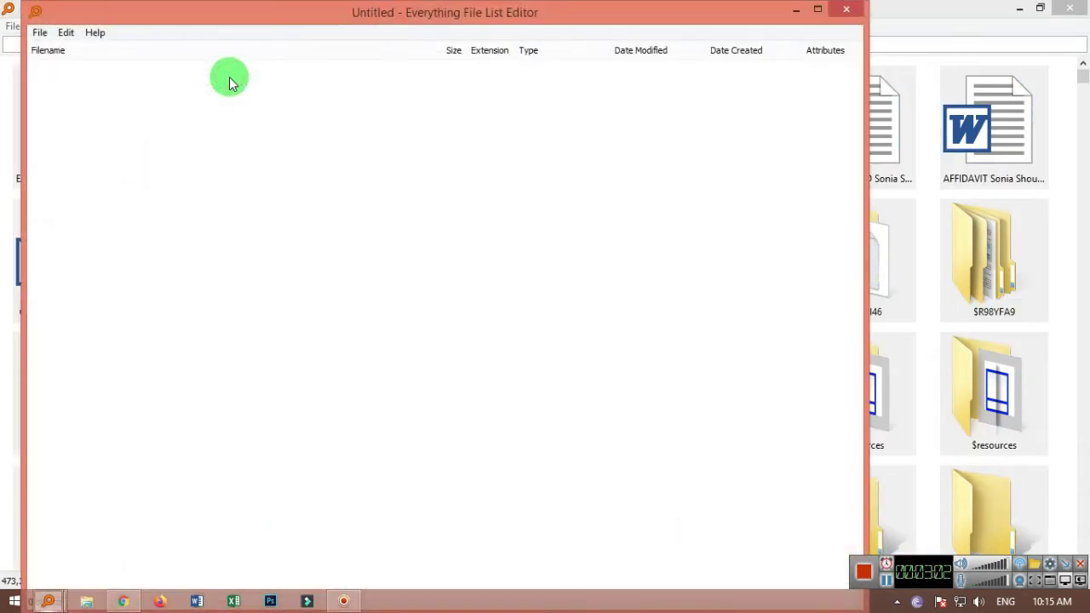
Step: Add the image 10.jpg from the Pictures folder to the new file list
{"action": "right_click", "coordinate": [248, 234]}
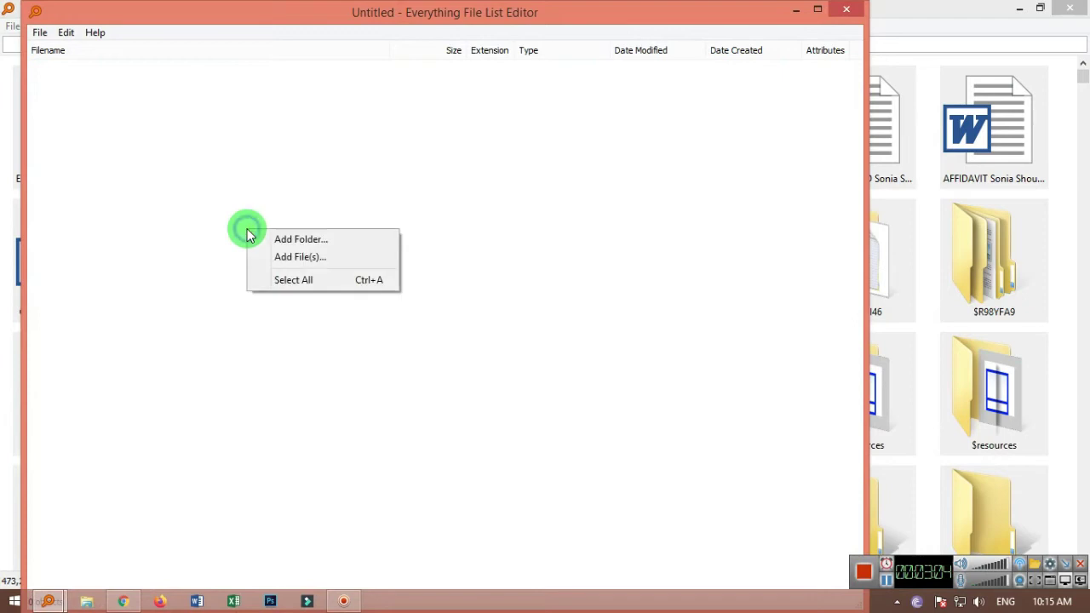
{"action": "left_click", "coordinate": [281, 280]}
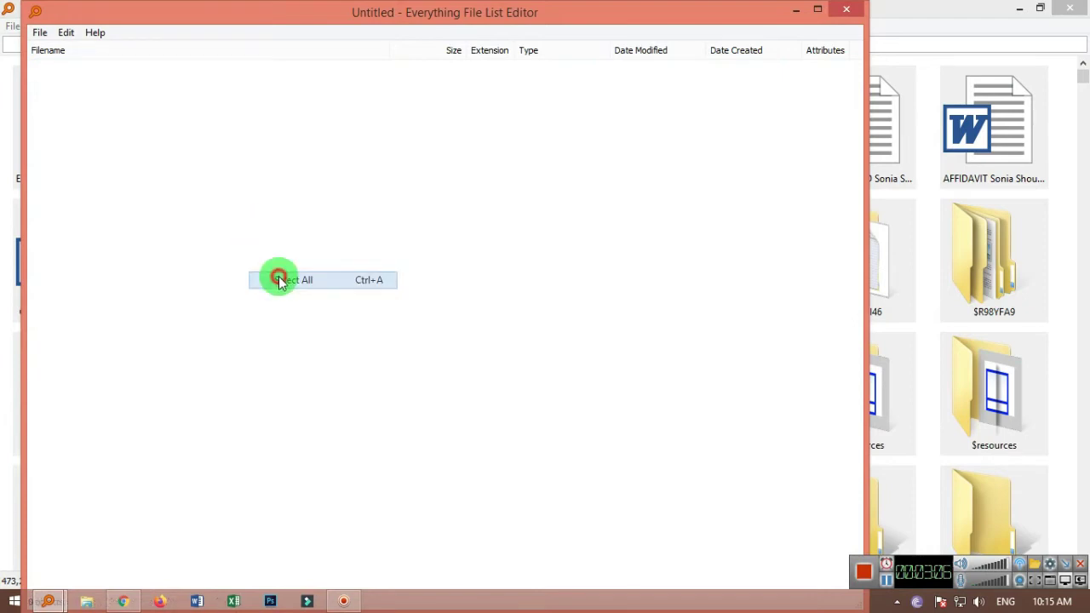
{"action": "right_click", "coordinate": [262, 217]}
{"action": "left_click", "coordinate": [285, 241]}
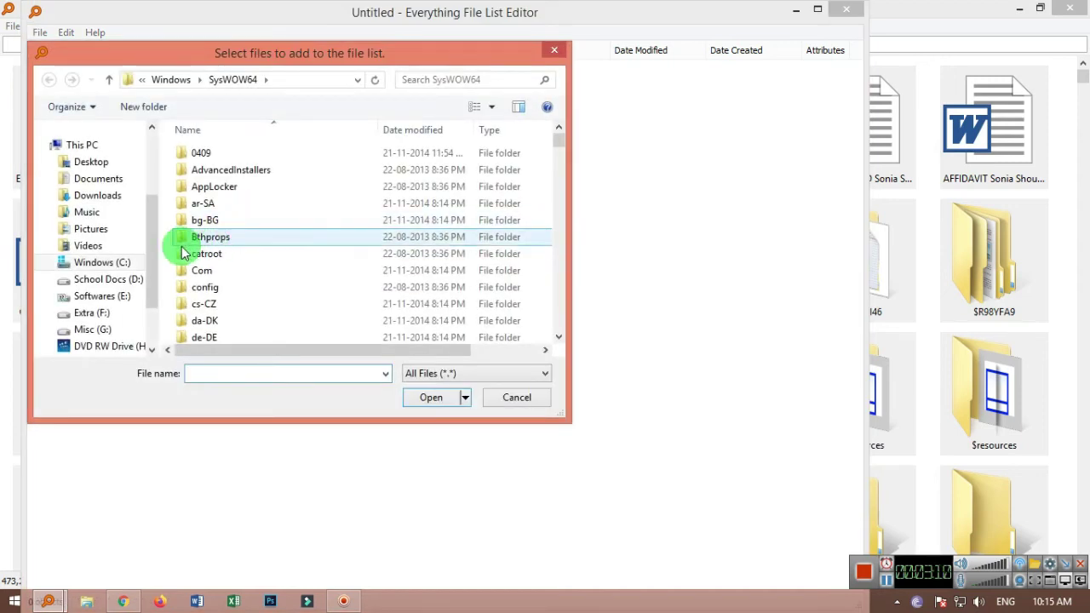
{"action": "left_click", "coordinate": [90, 230]}
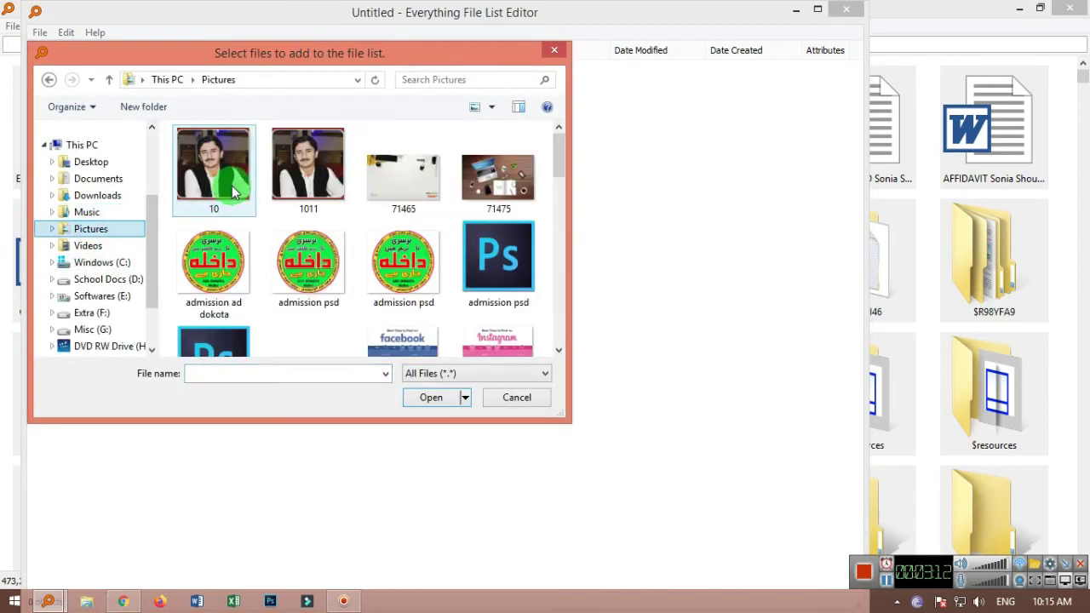
{"action": "double_click", "coordinate": [234, 192]}
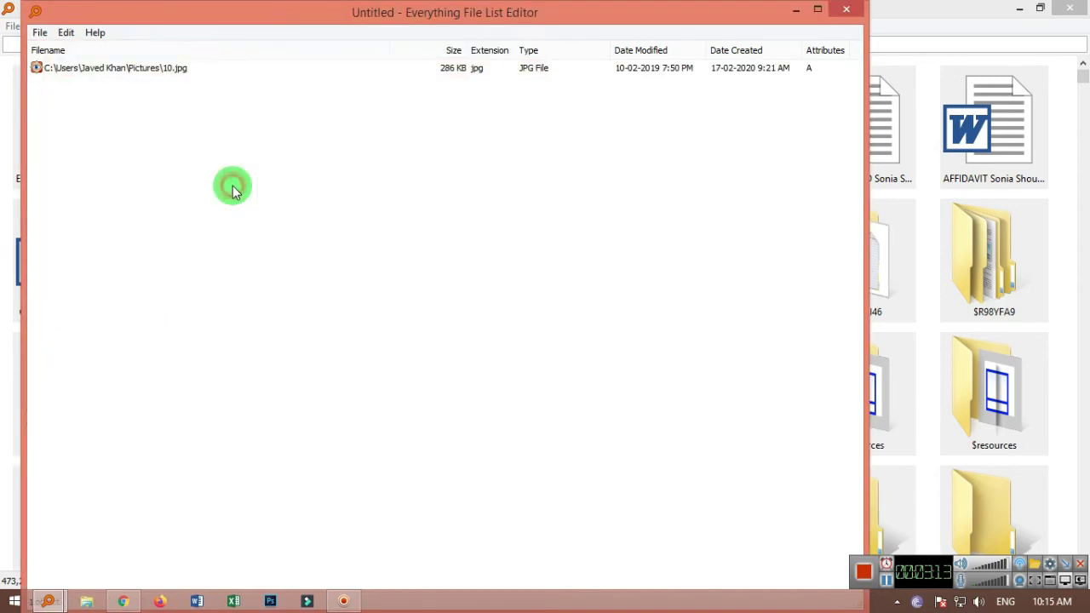
Step: Close the File List Editor and save the file list as aaa in the Pictures folder
{"action": "left_click", "coordinate": [846, 13]}
{"action": "left_click", "coordinate": [483, 364]}
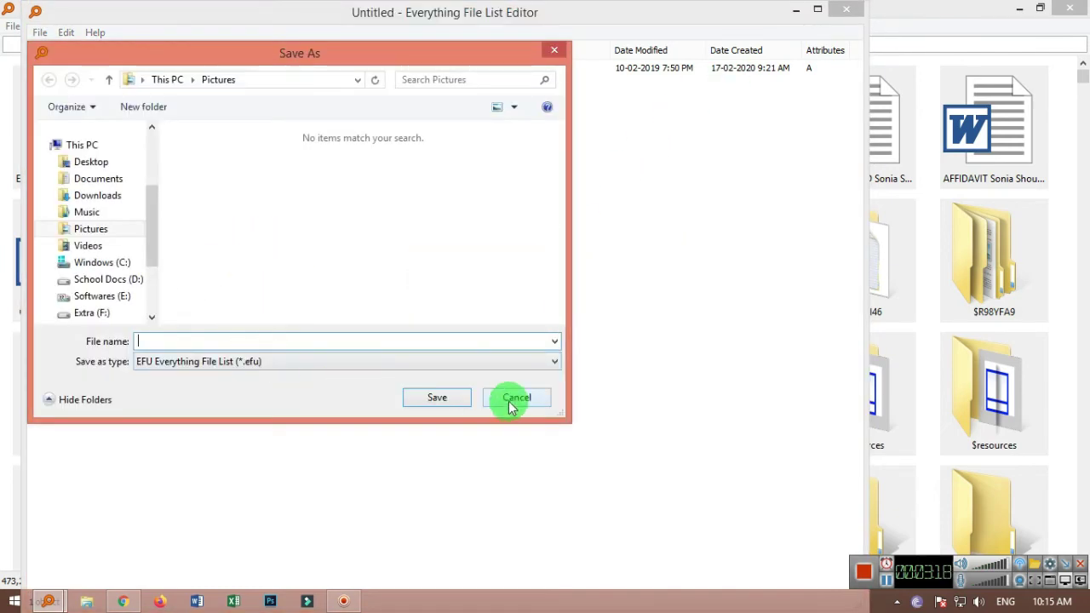
{"action": "type", "text": "aaa"}
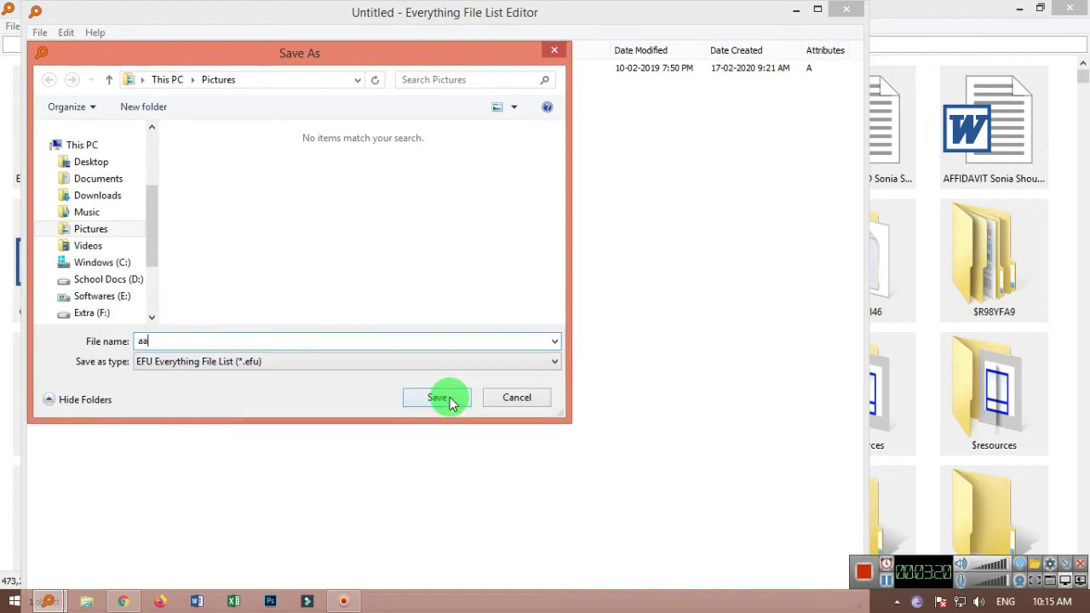
{"action": "left_click", "coordinate": [450, 400]}
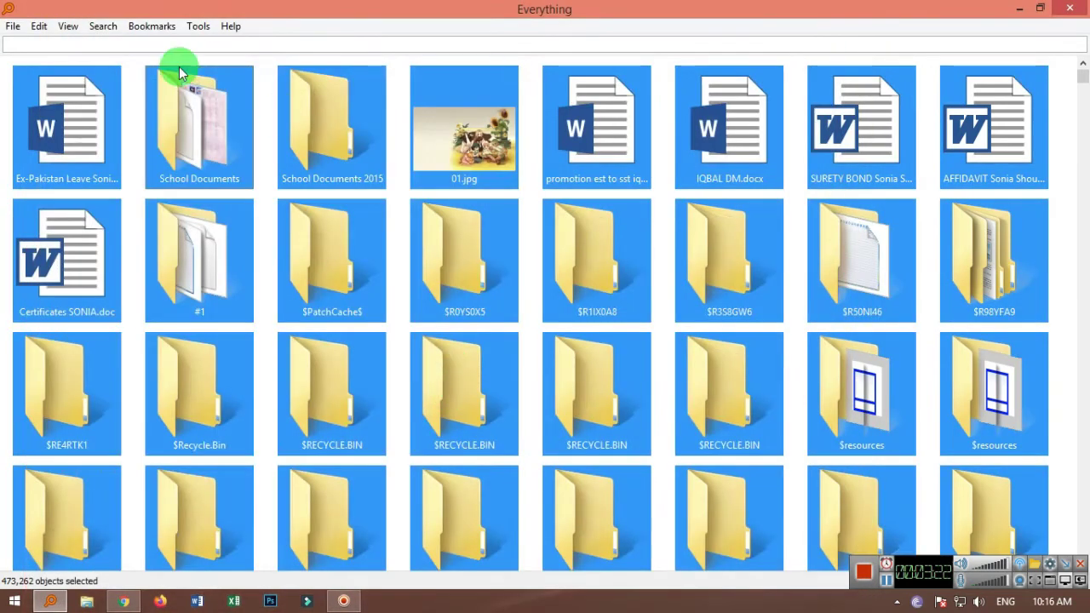
Step: Open the saved file list aaa from the Pictures folder in the search window
{"action": "left_click", "coordinate": [198, 26]}
{"action": "left_click", "coordinate": [14, 26]}
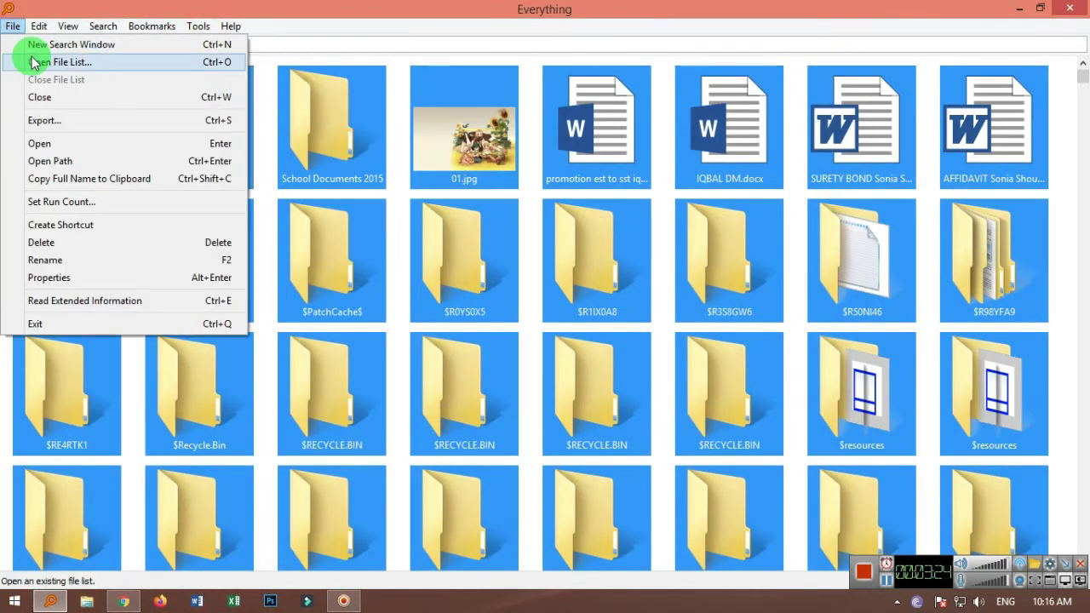
{"action": "left_click", "coordinate": [34, 63]}
{"action": "double_click", "coordinate": [199, 167]}
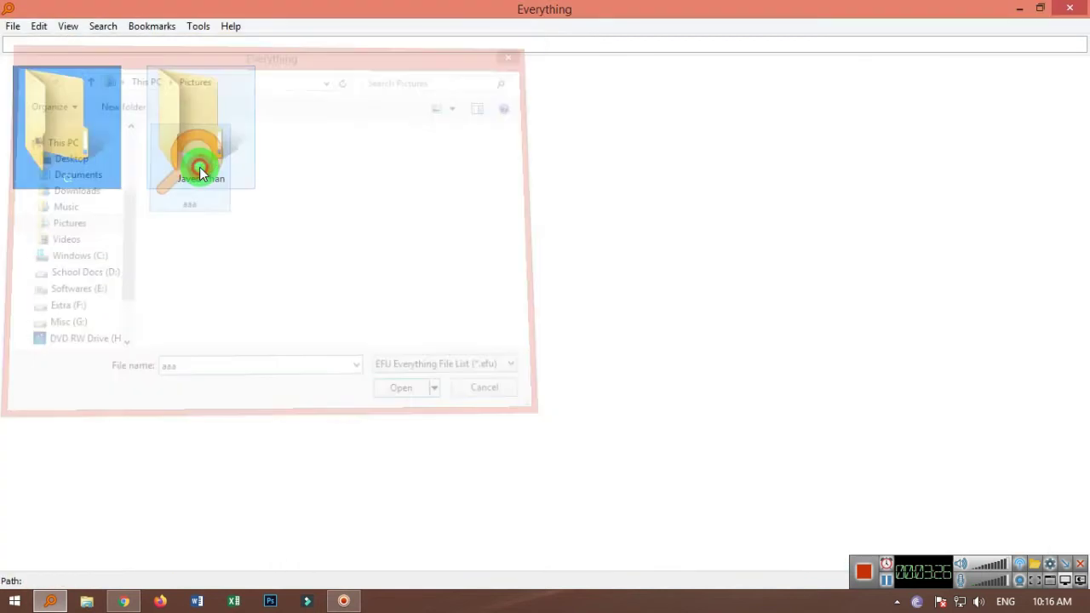
Step: Open the user profile folder from the file list to view its contents and close its Explorer window
{"action": "left_click", "coordinate": [437, 281]}
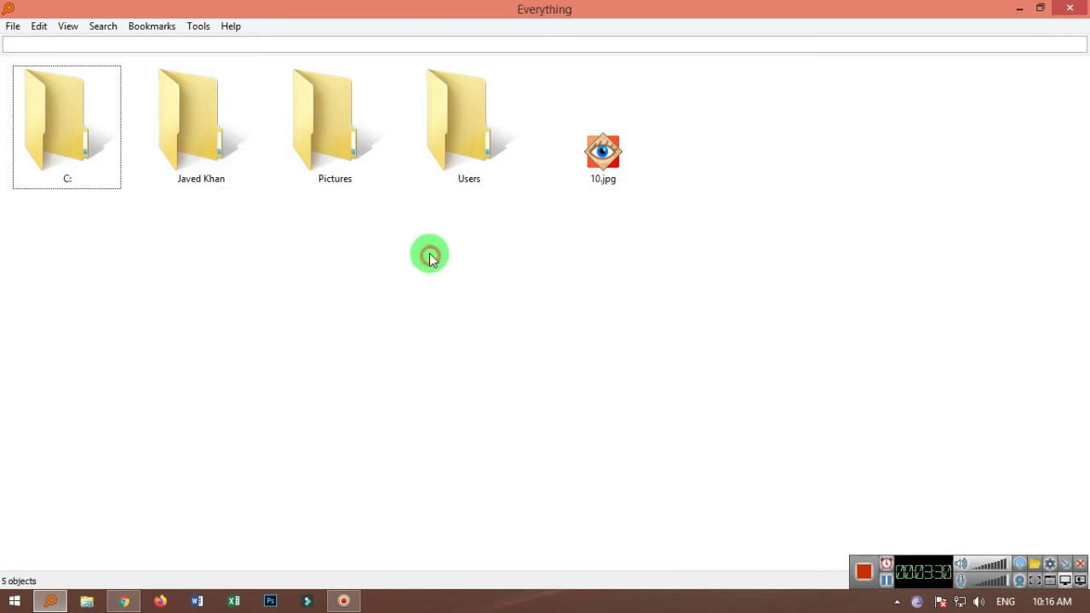
{"action": "left_click", "coordinate": [70, 168]}
{"action": "left_click", "coordinate": [217, 166]}
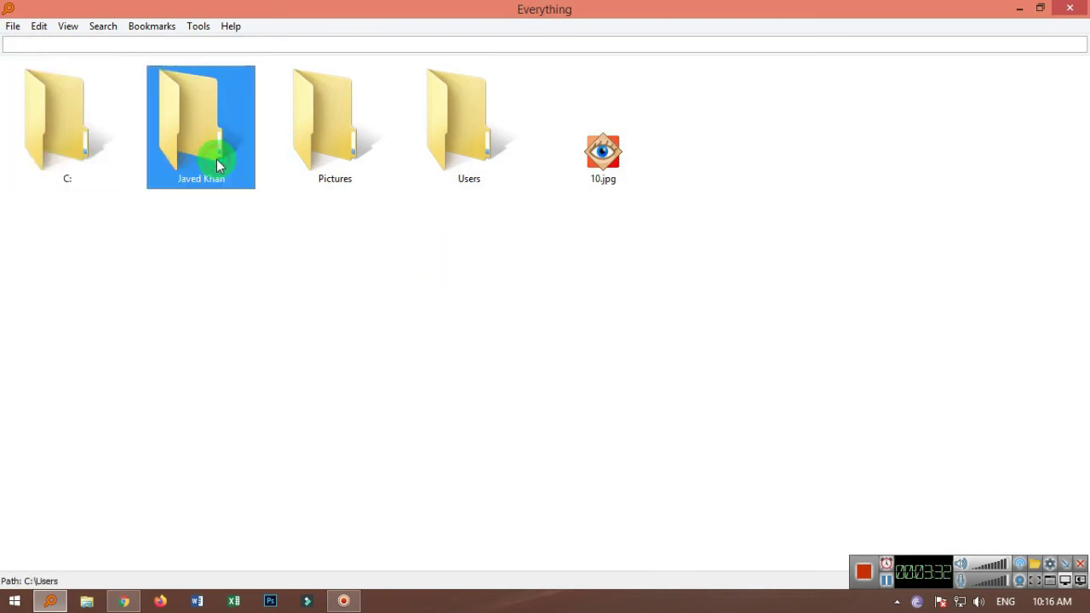
{"action": "double_click", "coordinate": [191, 147]}
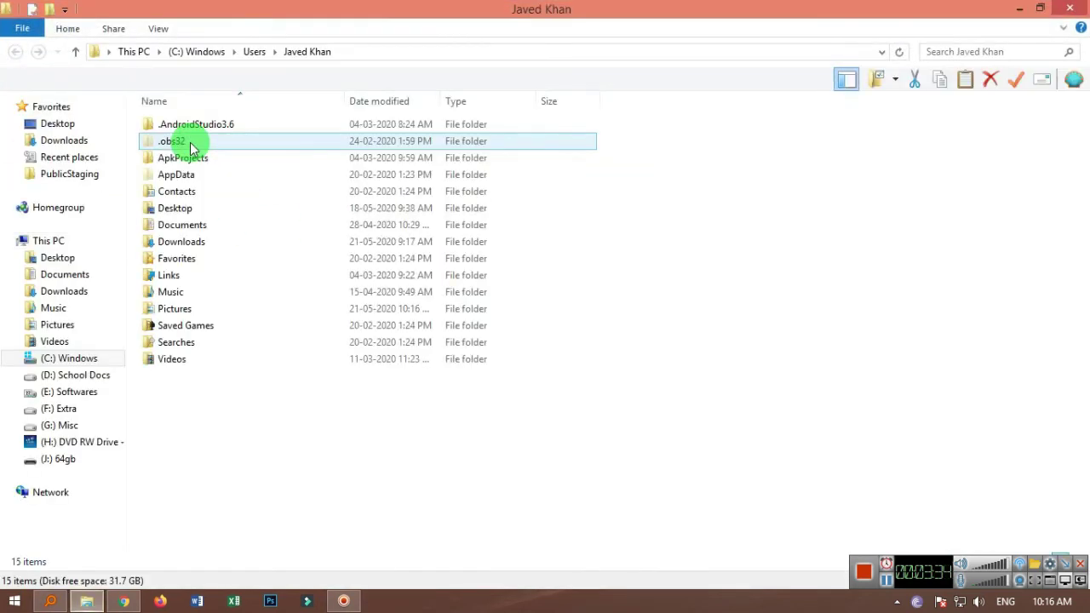
{"action": "left_click", "coordinate": [1073, 10]}
Step: Reopen the File List Editor with an empty list and close it again
{"action": "left_click", "coordinate": [199, 26]}
{"action": "left_click", "coordinate": [223, 81]}
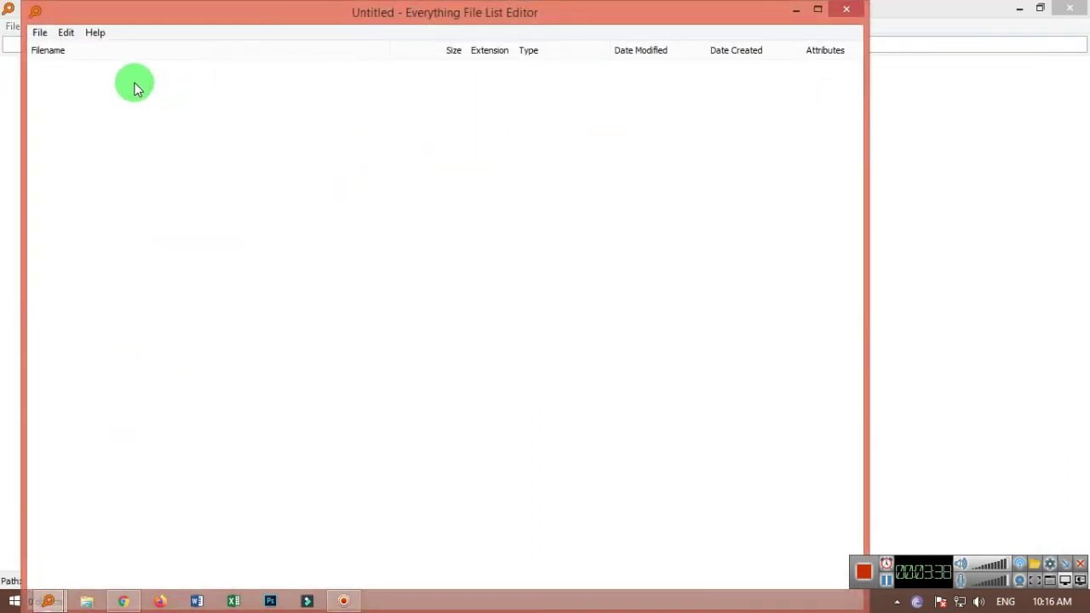
{"action": "left_click", "coordinate": [40, 34]}
{"action": "left_click", "coordinate": [361, 158]}
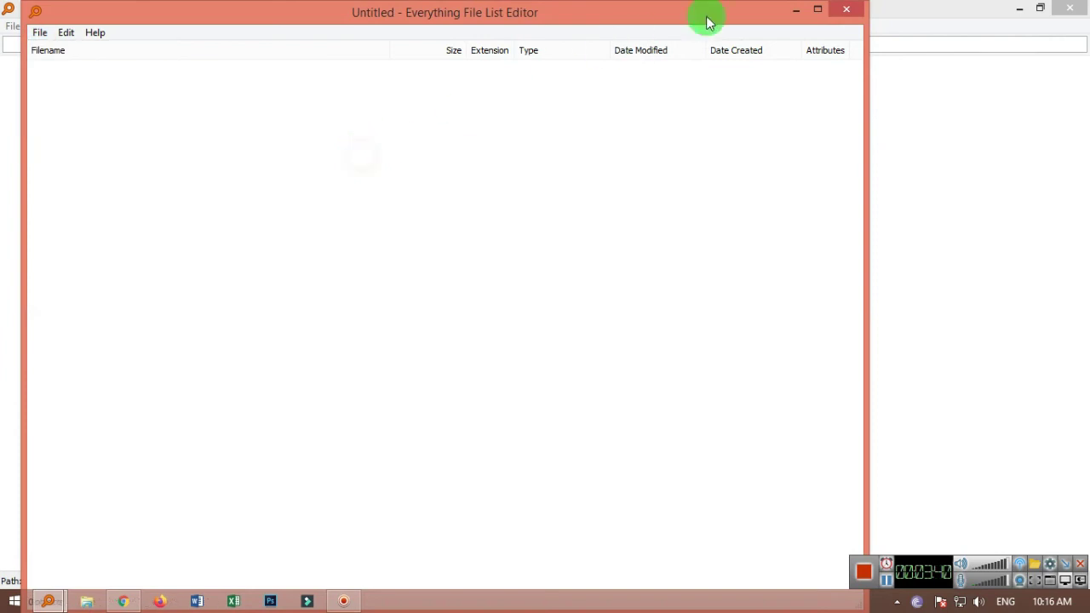
{"action": "left_click", "coordinate": [846, 9]}
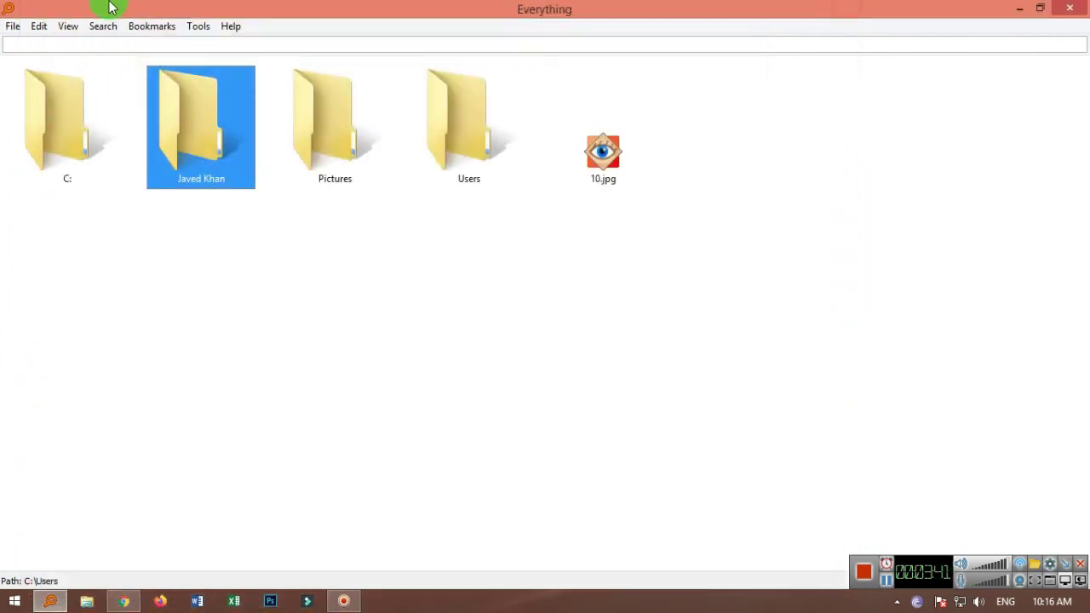
{"action": "left_click", "coordinate": [70, 27]}
{"action": "left_click", "coordinate": [101, 27]}
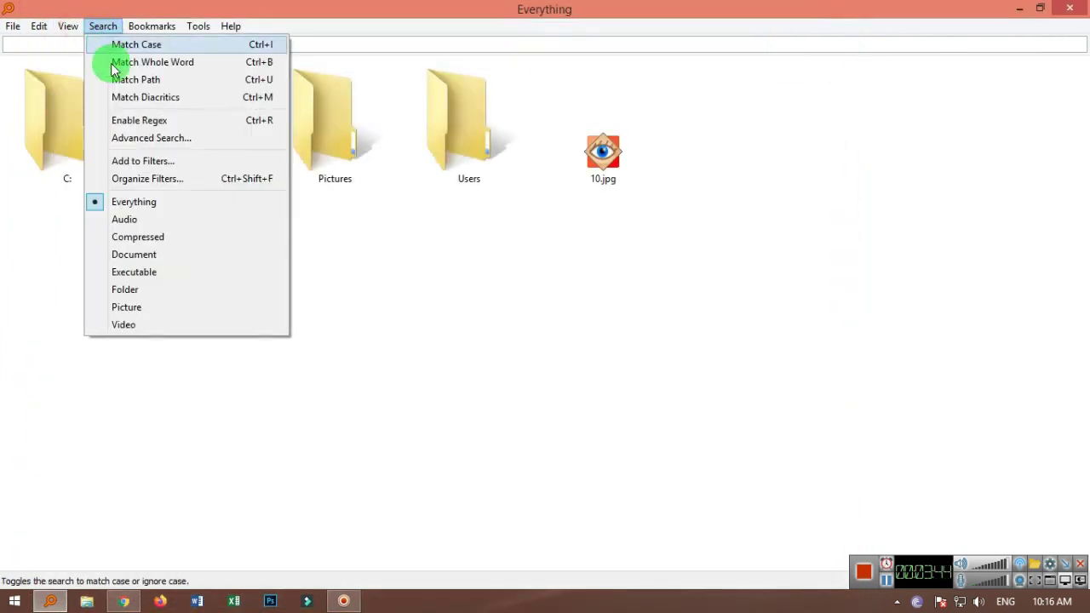
{"action": "left_click", "coordinate": [419, 246]}
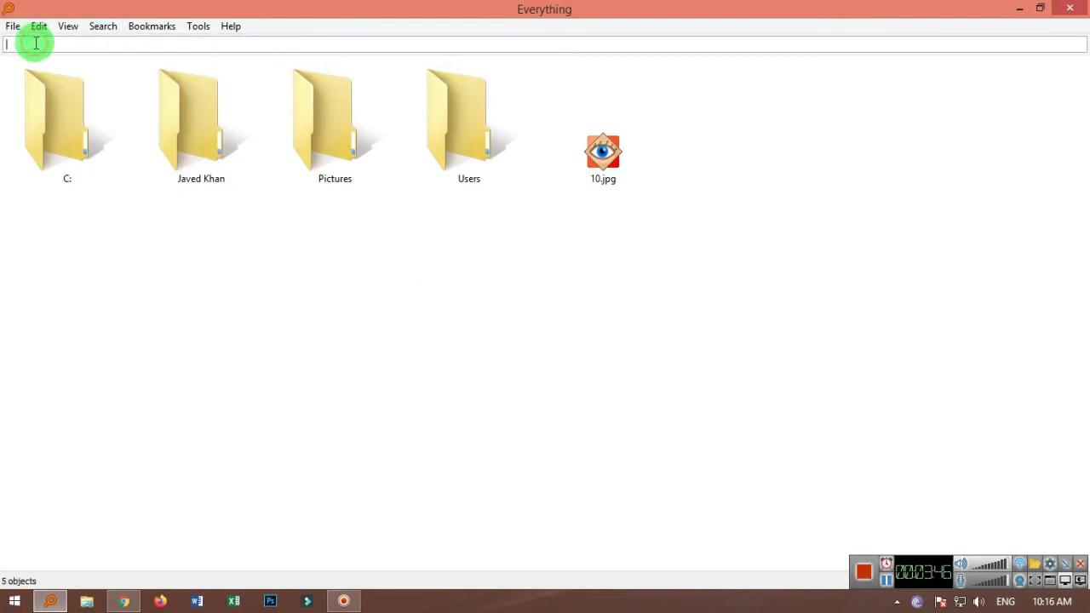
Step: Search the opened file list for the person's first name and clear the search text
{"action": "left_click", "coordinate": [35, 43]}
{"action": "type", "text": "javed"}
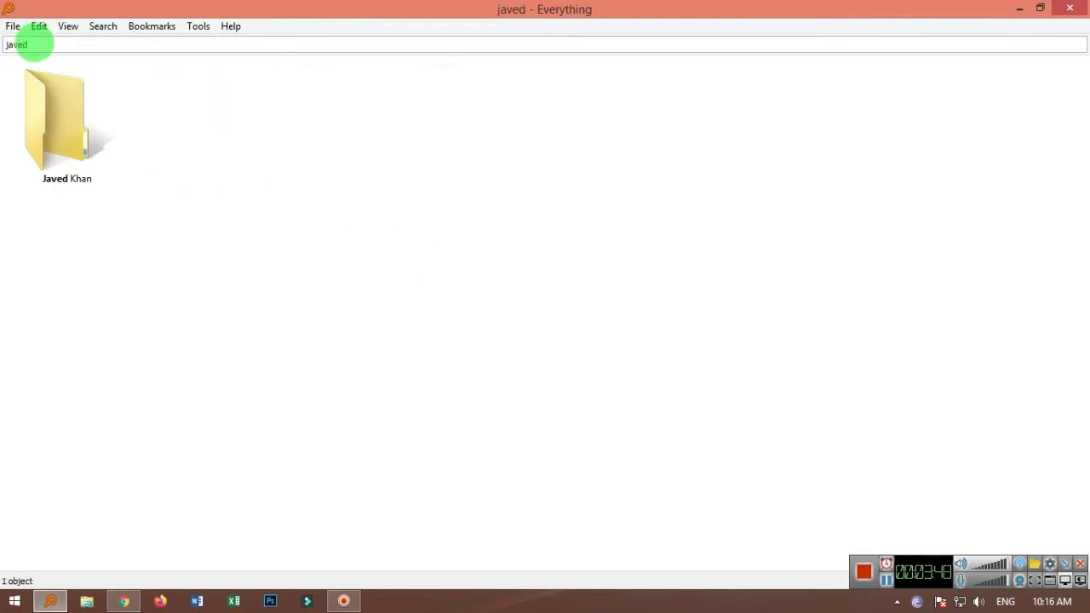
{"action": "key", "text": "BackSpace"}
{"action": "key", "text": "BackSpace"}
{"action": "key", "text": "BackSpace"}
{"action": "key", "text": "BackSpace"}
Step: Open a new search window covering all files and close both Everything windows
{"action": "left_click", "coordinate": [15, 27]}
{"action": "left_click", "coordinate": [29, 42]}
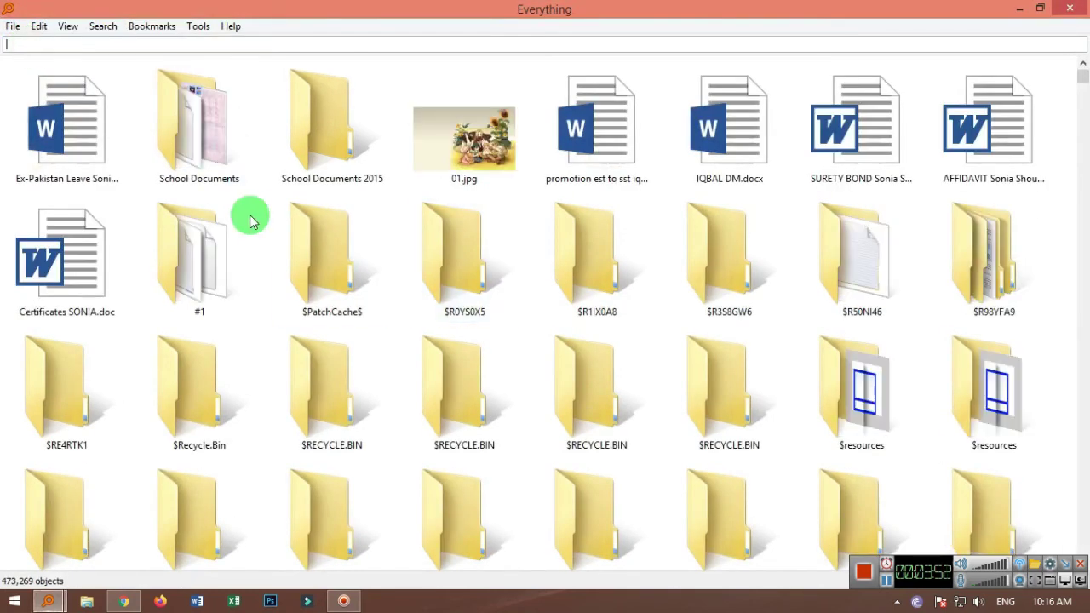
{"action": "left_click", "coordinate": [1081, 8]}
{"action": "left_click", "coordinate": [1066, 9]}
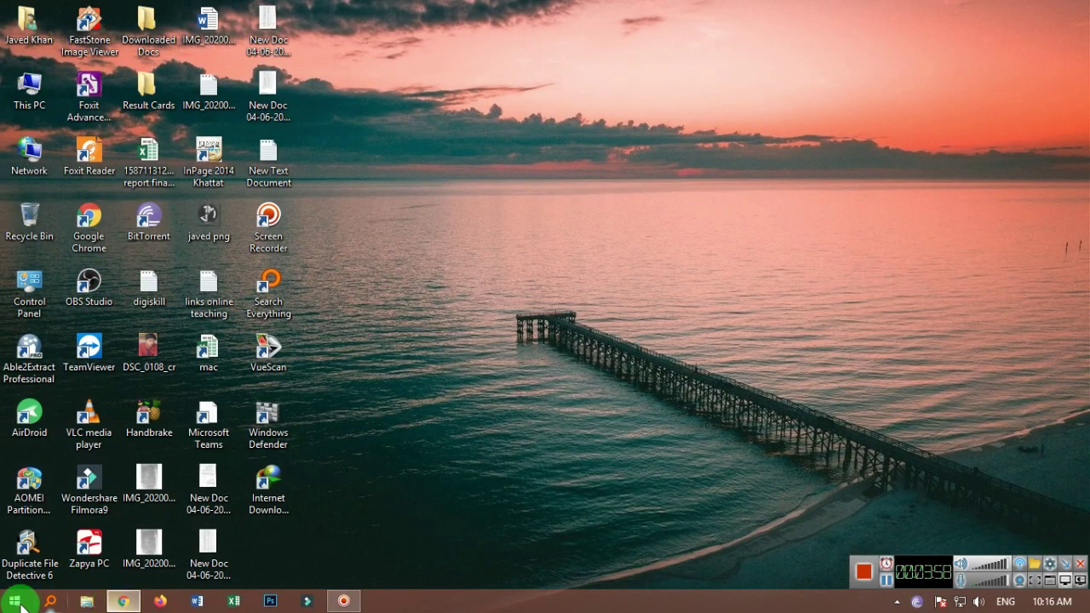
Step: Relaunch Search Everything from the desktop to show the full file index and close it again
{"action": "right_click", "coordinate": [46, 604]}
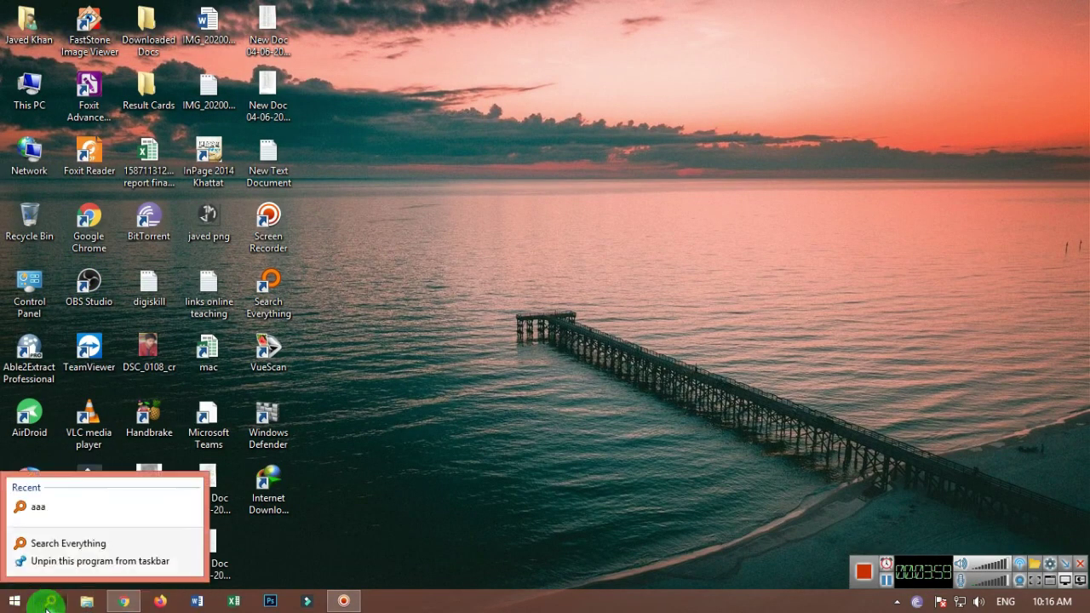
{"action": "left_click", "coordinate": [60, 545]}
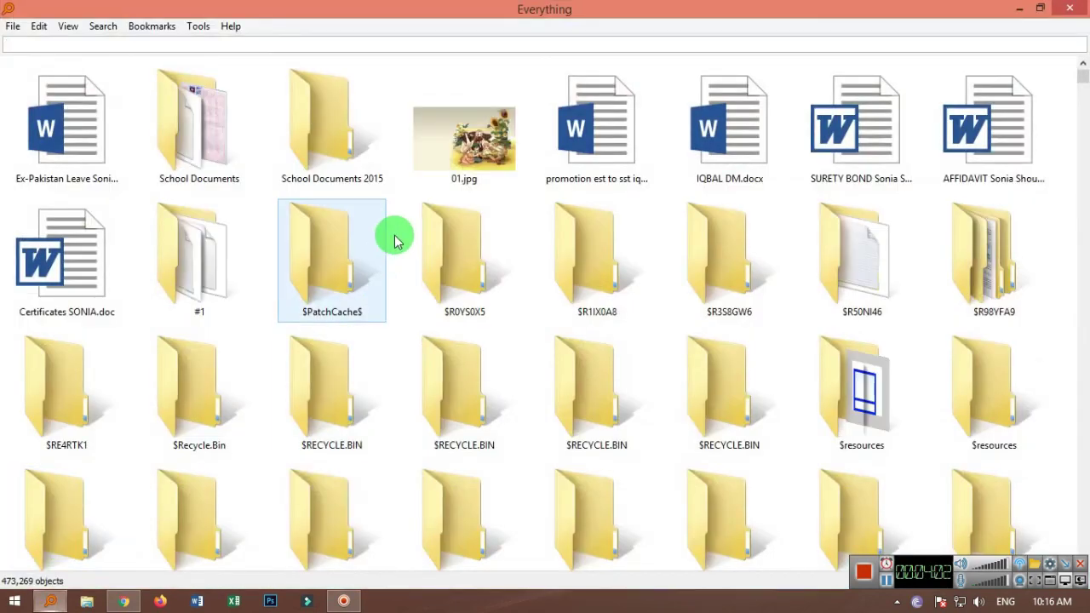
{"action": "left_click", "coordinate": [1072, 9]}
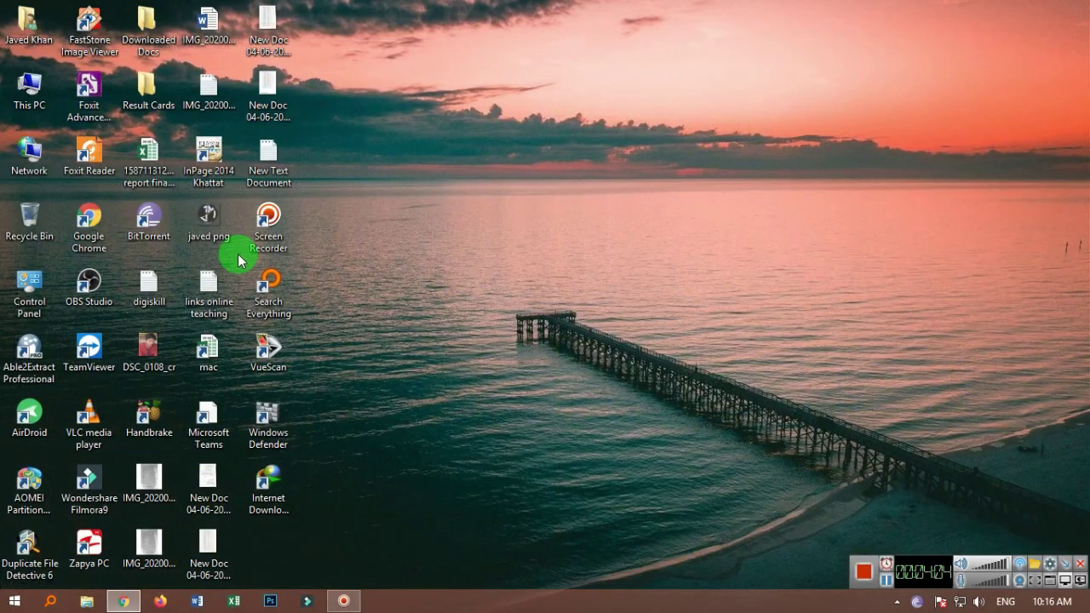